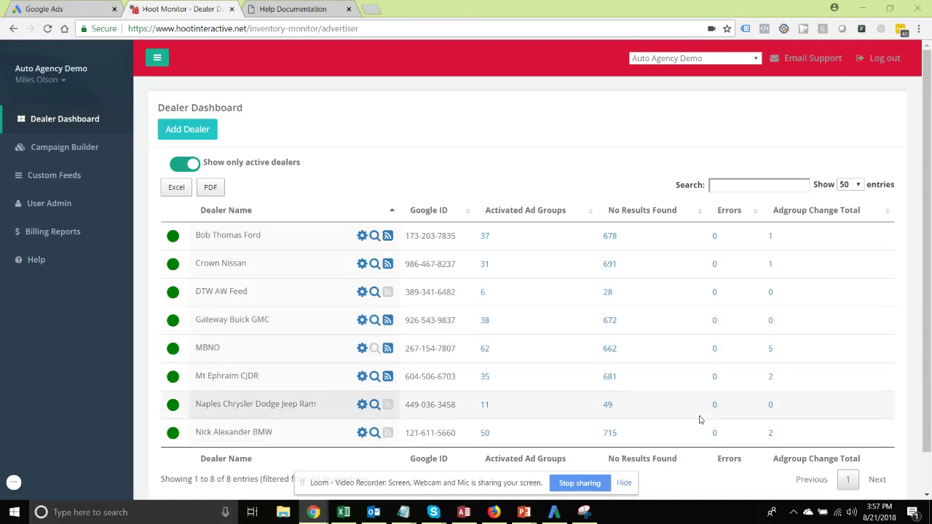
Switch to Snipping Tool to view the sample Used Honda Accord search ad, and minimise its window
click(585, 512)
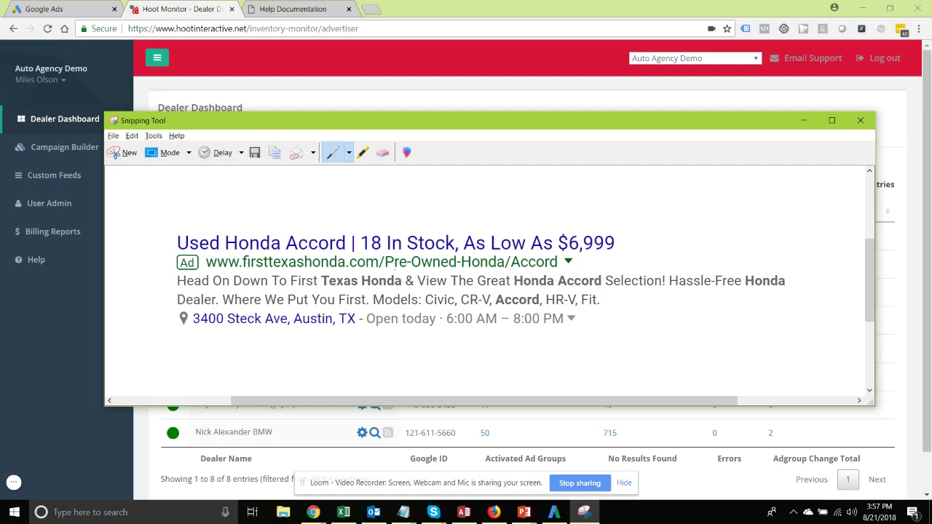
click(802, 120)
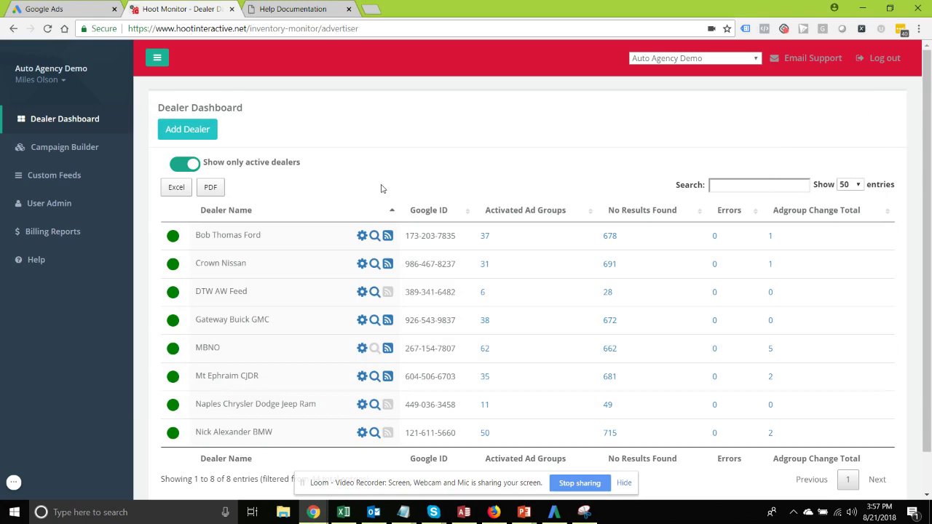
Explore the Add Dealer form's AdWords Search Integration and Ad Customizers options, and cancel without adding a dealer
click(173, 134)
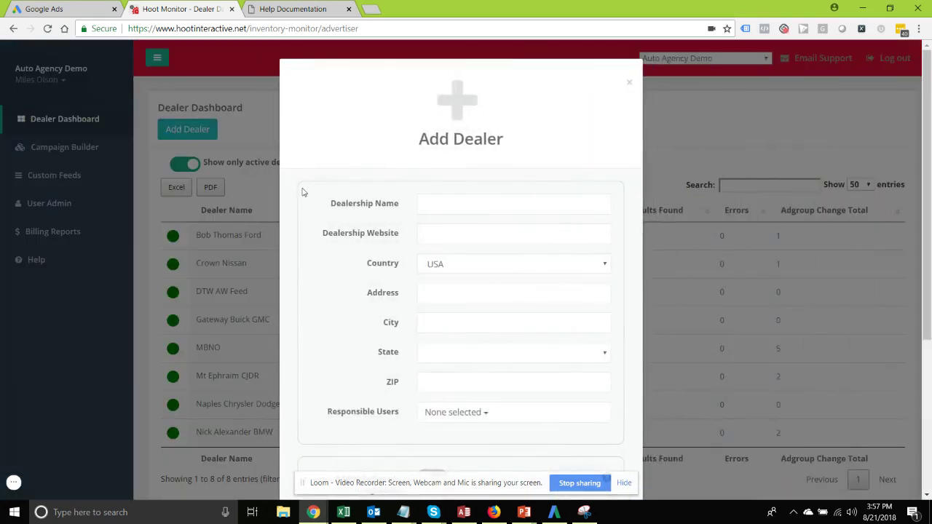
scroll(306, 193, down, 3)
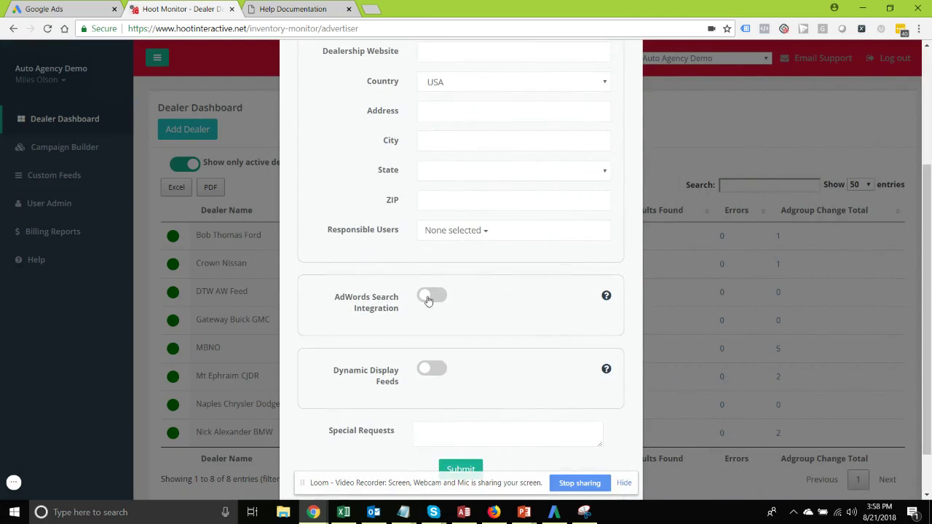
click(429, 298)
scroll(321, 283, down, 2)
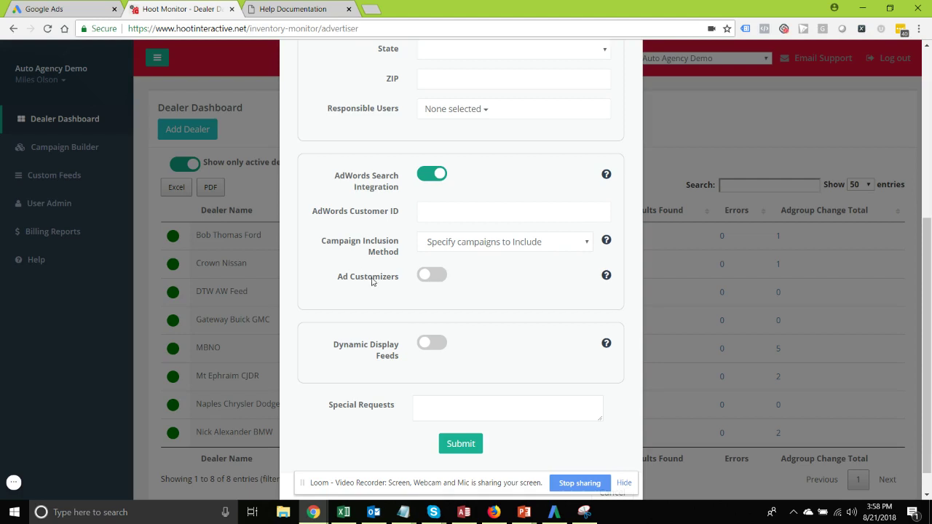
click(426, 277)
click(427, 278)
scroll(366, 272, down, 1)
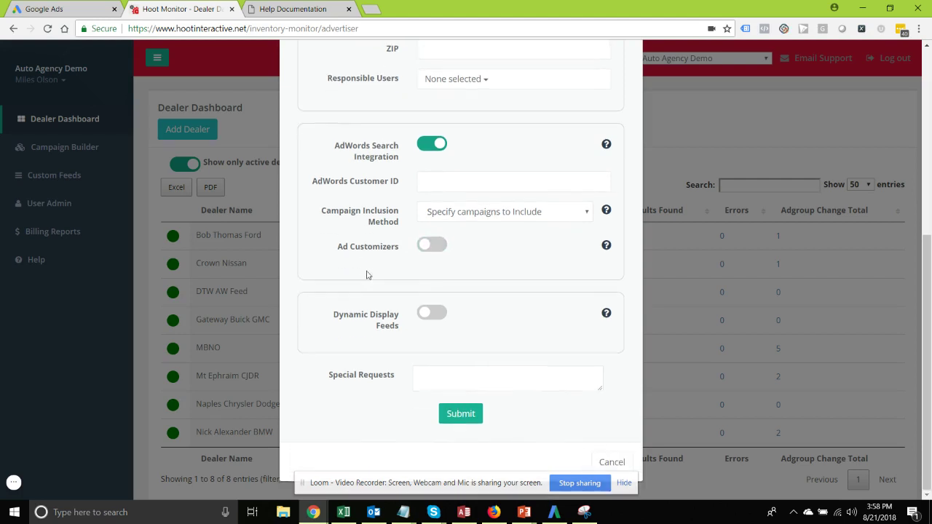
click(608, 458)
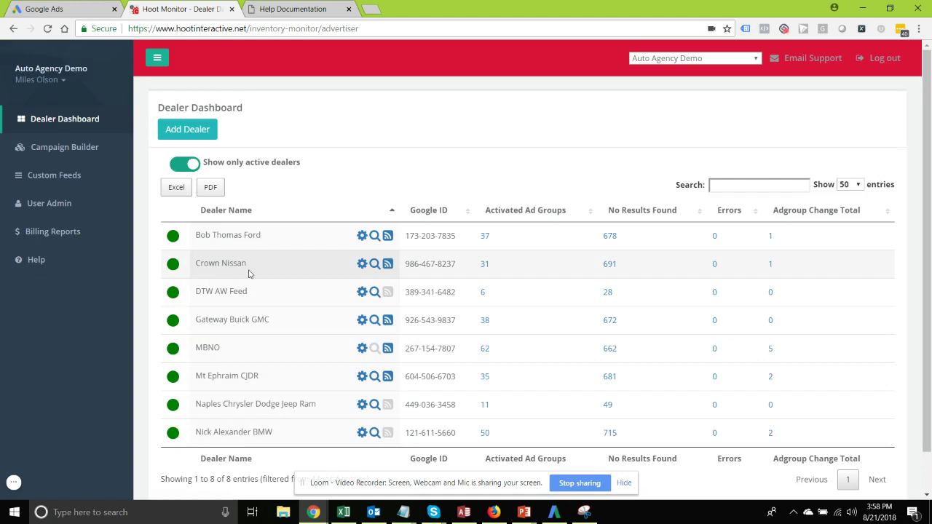
Check the AdWords Search Integration and Ad Customizers settings for Crown Nissan, and return to the dealer dashboard
click(362, 266)
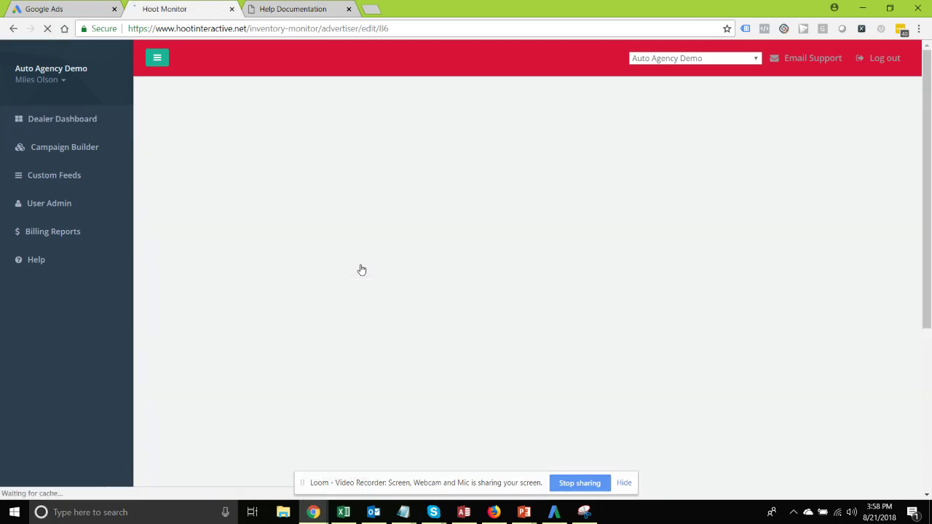
scroll(200, 307, down, 1)
scroll(200, 307, down, 3)
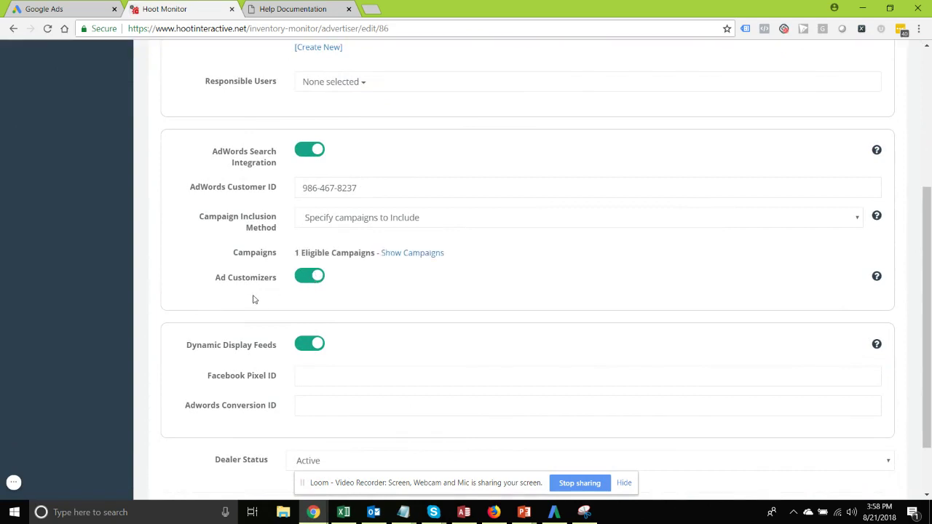
scroll(254, 298, up, 4)
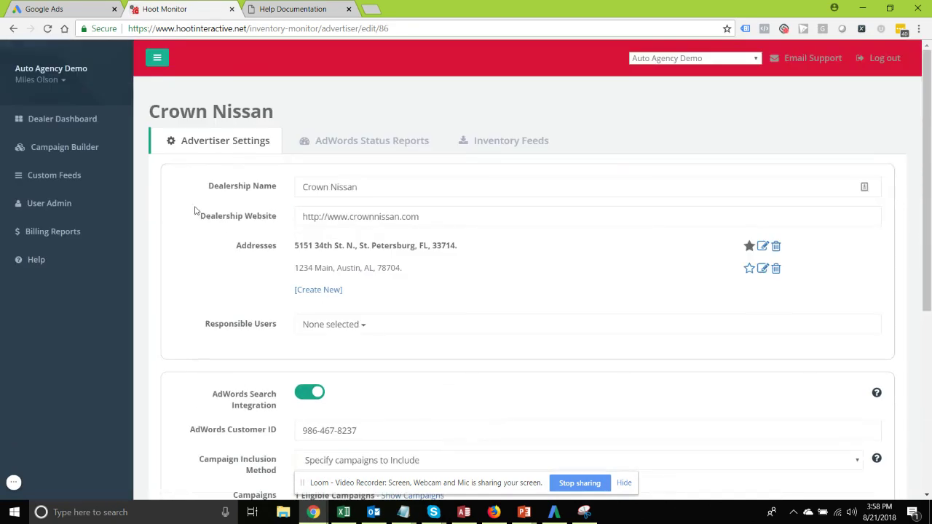
click(63, 120)
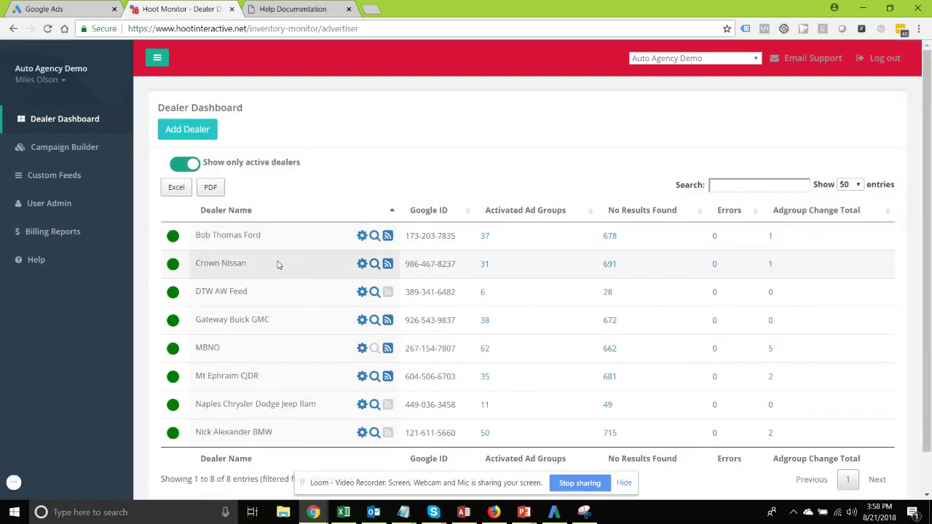
Review Crown Nissan's activated ad groups with their vehicle counts and lowest prices, and check the Ford | Explorer inventory link
click(375, 265)
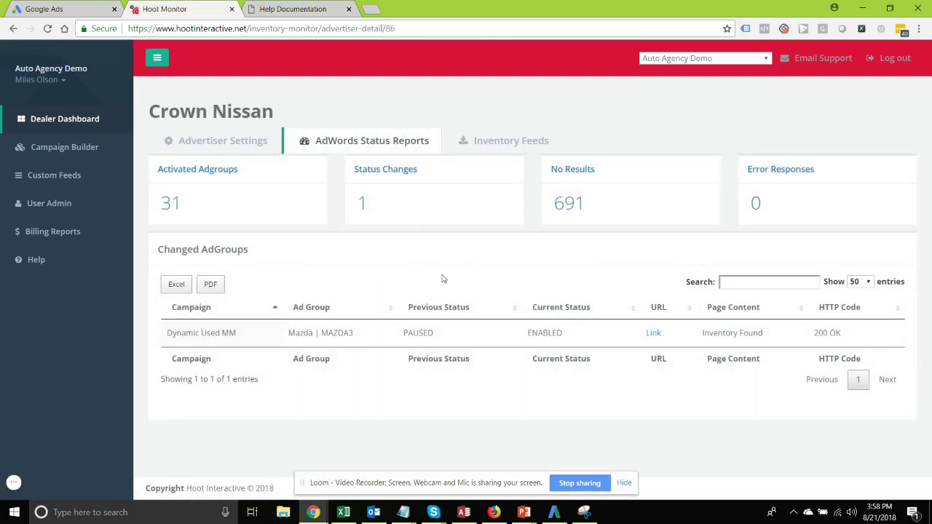
click(171, 206)
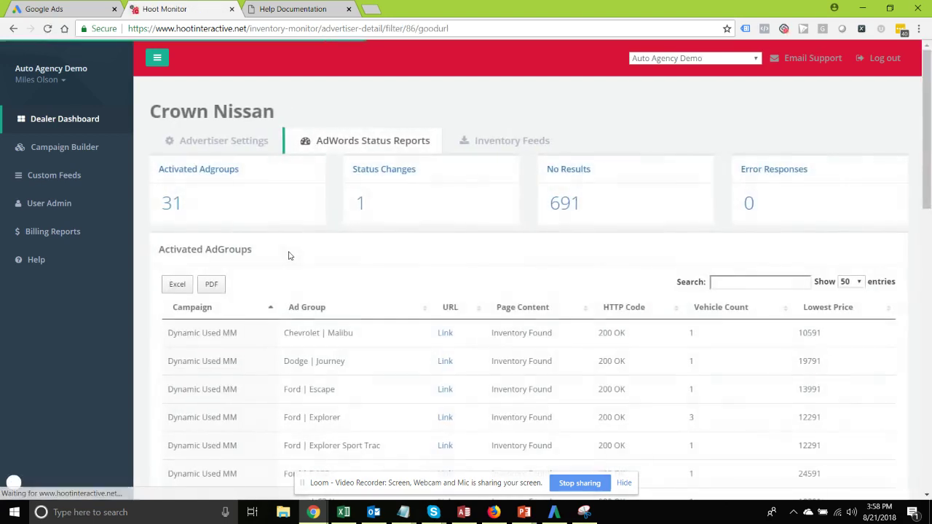
scroll(288, 255, down, 1)
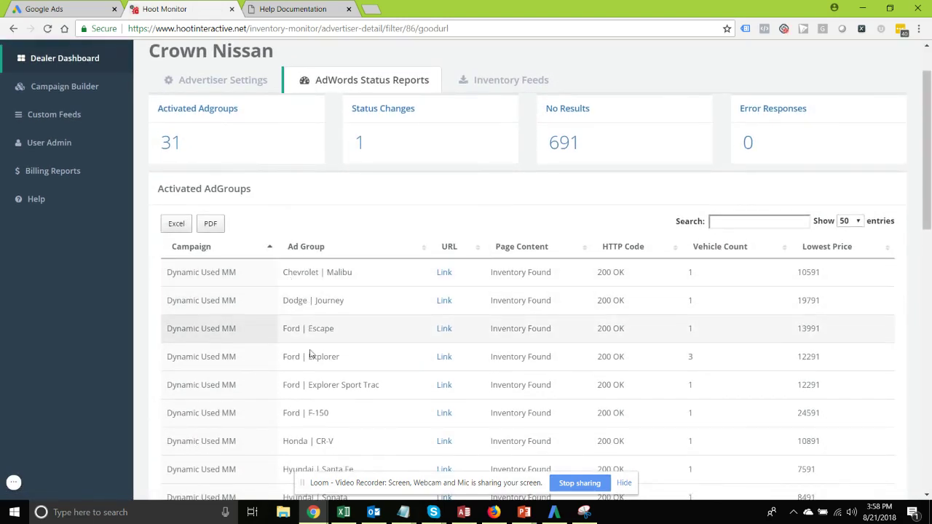
scroll(324, 354, down, 1)
scroll(329, 356, down, 1)
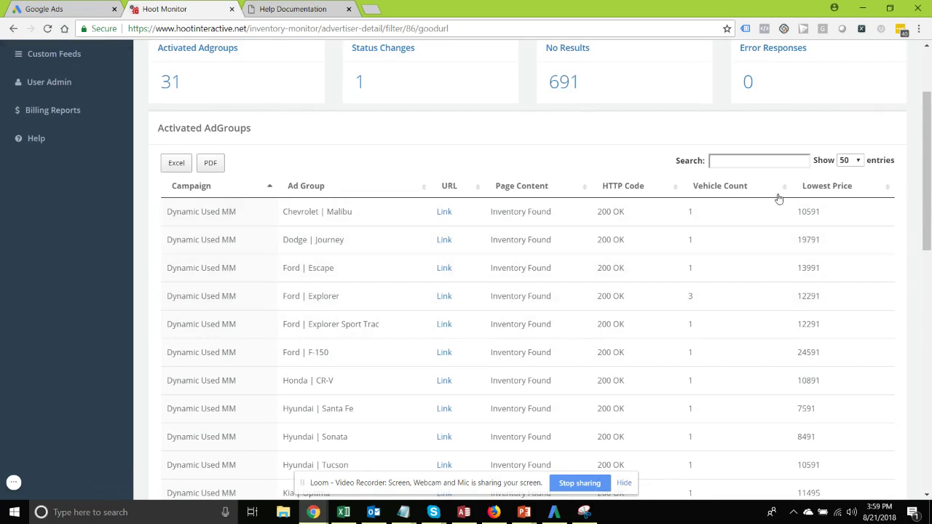
scroll(806, 350, down, 1)
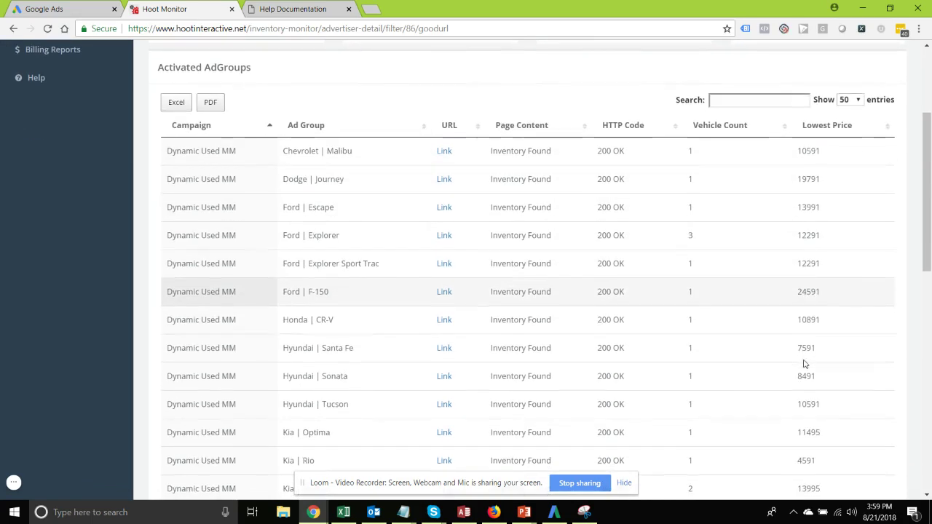
click(445, 237)
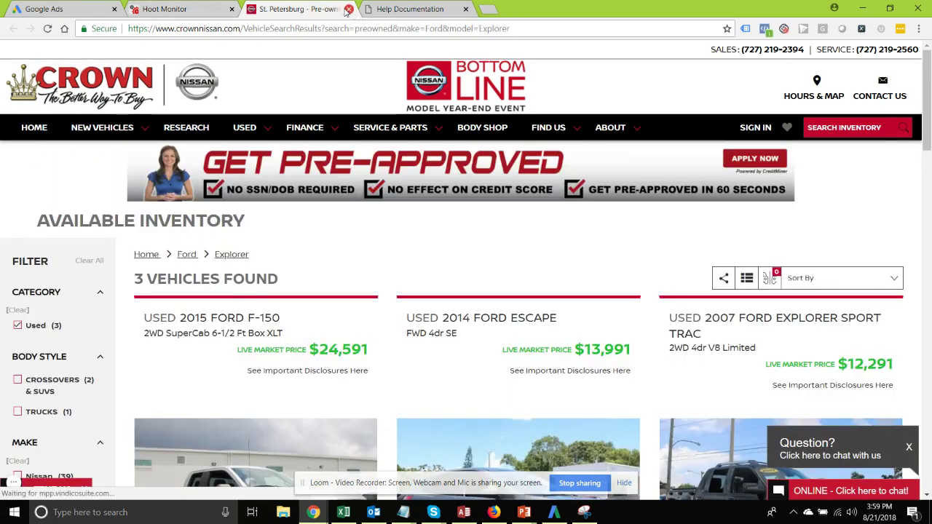
click(348, 9)
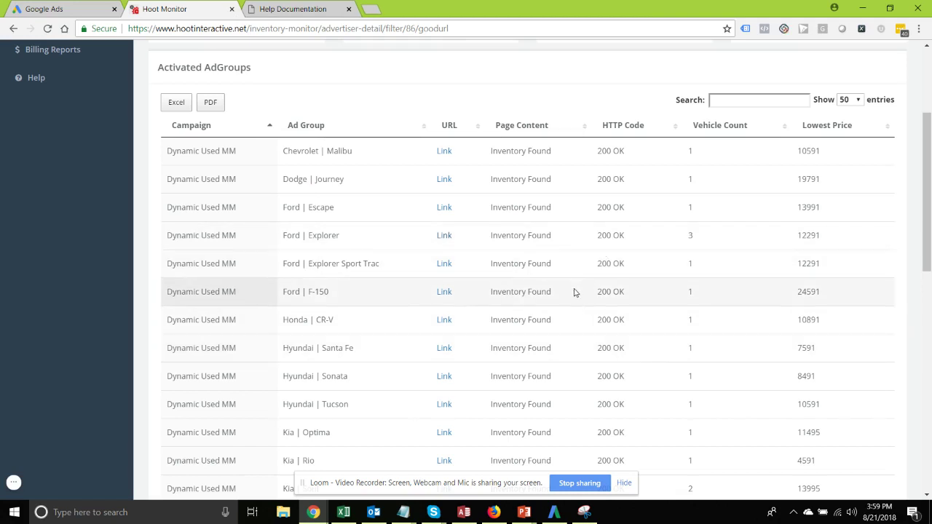
View the data in Crown Nissan's AdWords Ad Customizer Feed, and return to its inventory feeds
scroll(575, 292, up, 3)
click(496, 150)
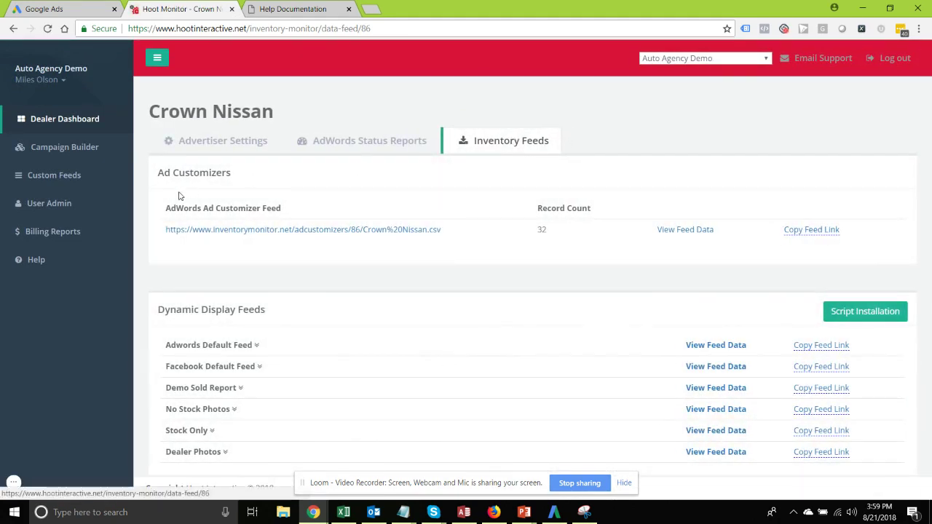
mouse_move(197, 209)
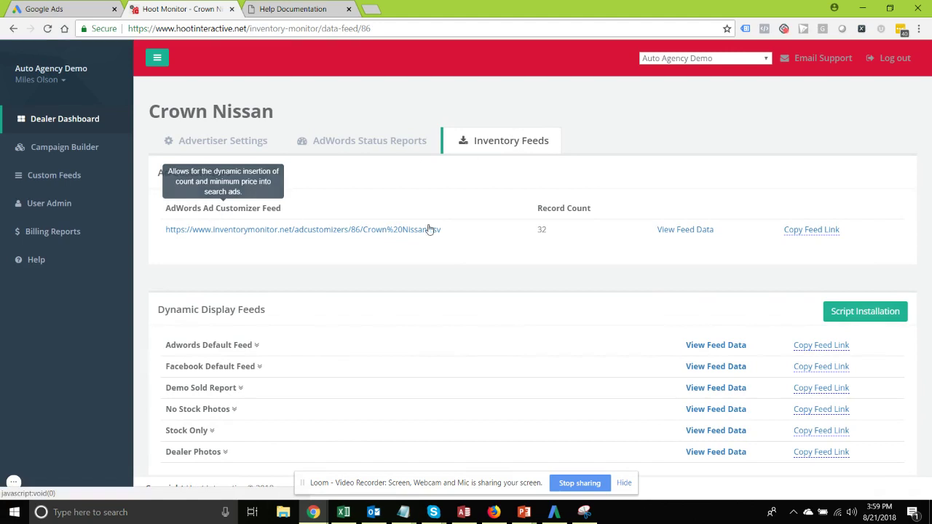
click(681, 232)
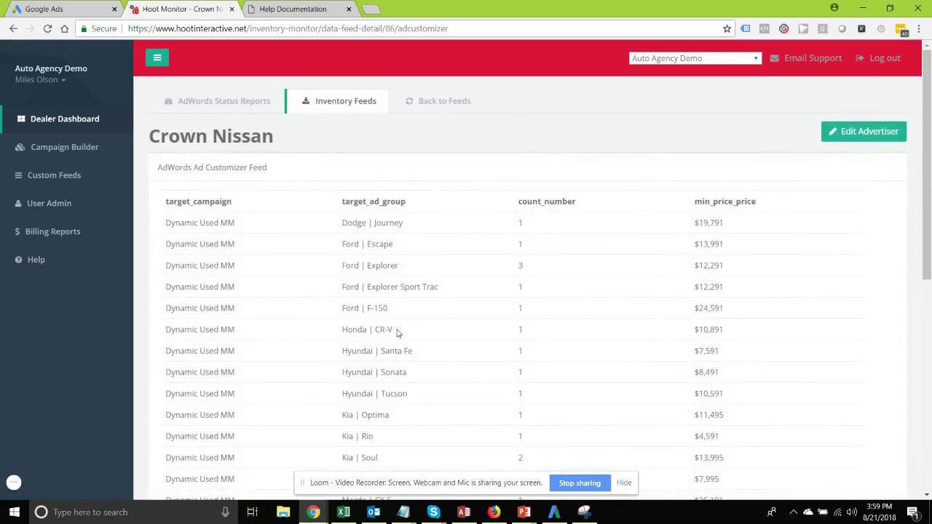
click(421, 100)
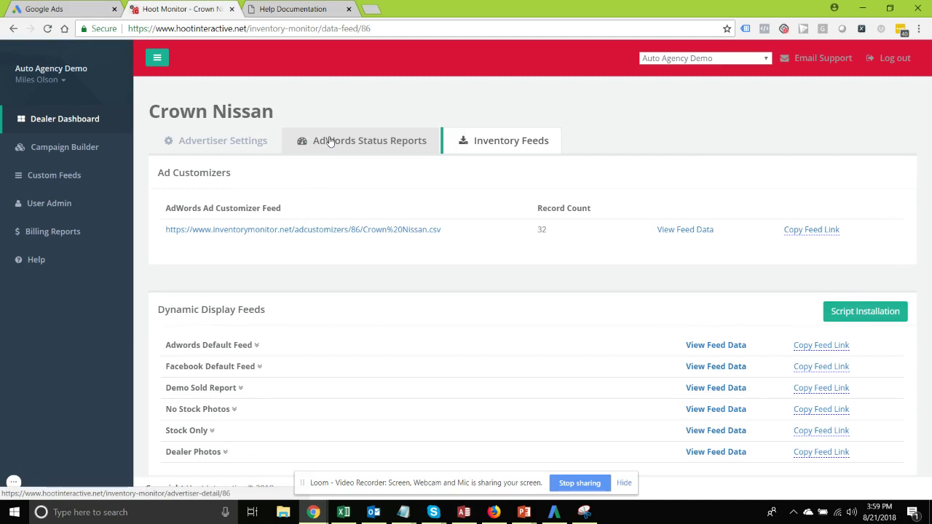
Switch to Google Ads and open the Business data feeds of the Crown Nissan account
click(60, 9)
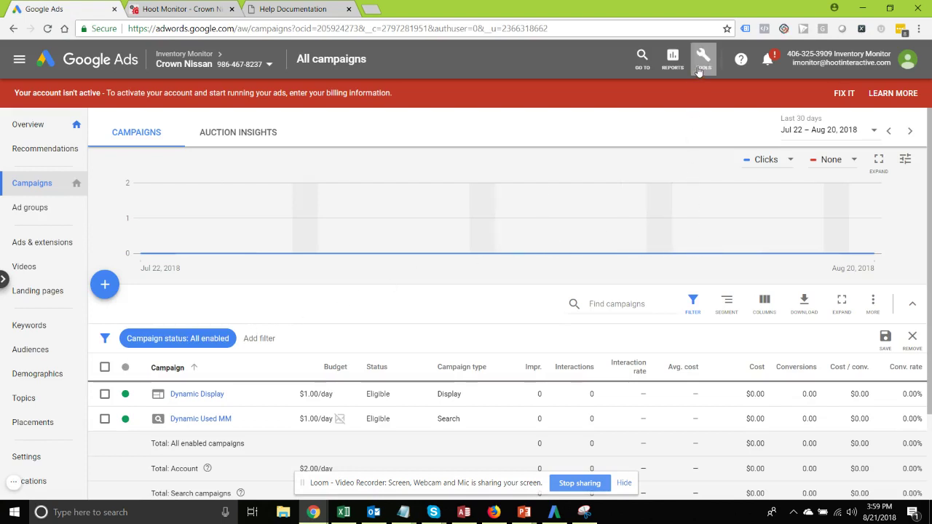
click(701, 64)
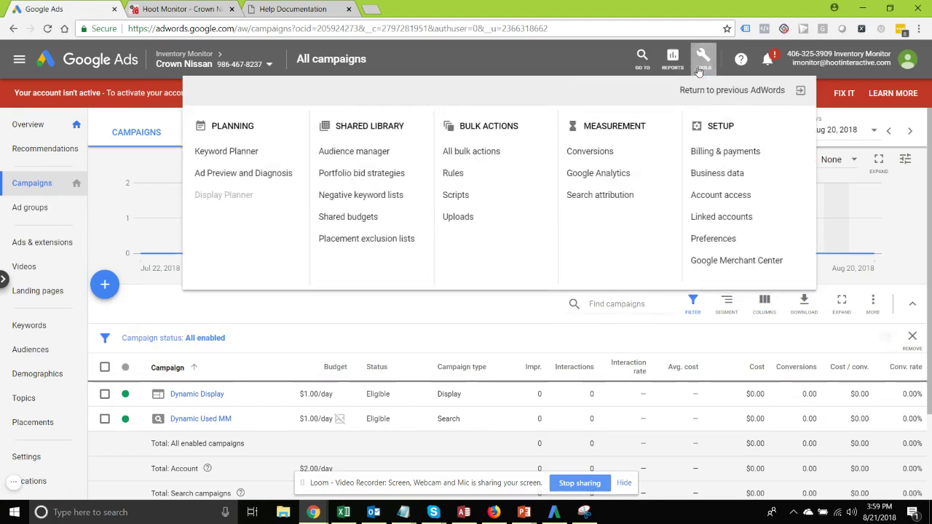
click(708, 175)
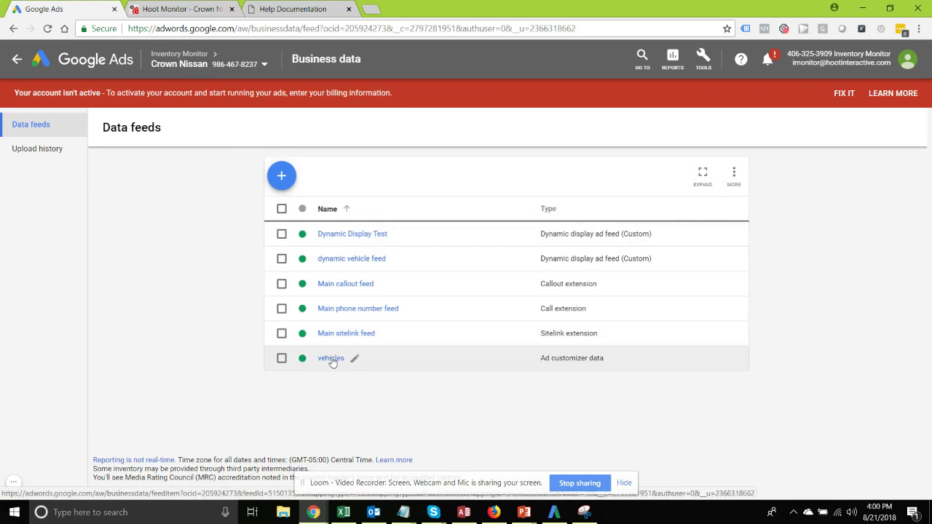
Start a new ad customizer data feed and name it "vehicles"
click(281, 176)
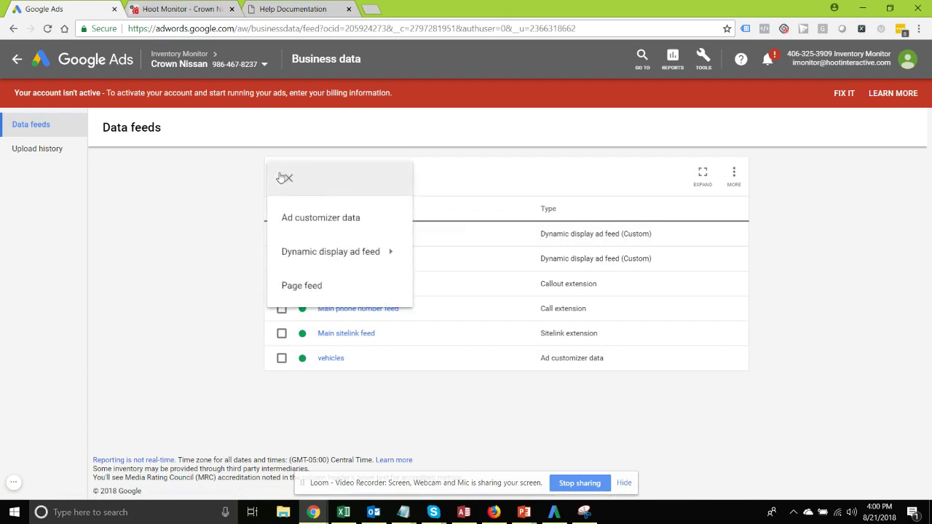
click(330, 225)
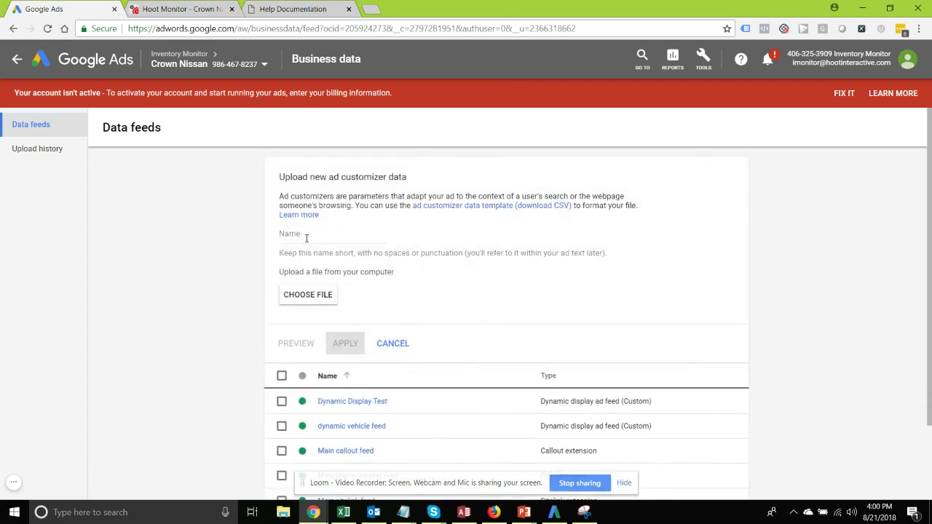
click(303, 239)
text(vehcl)
text(cl)
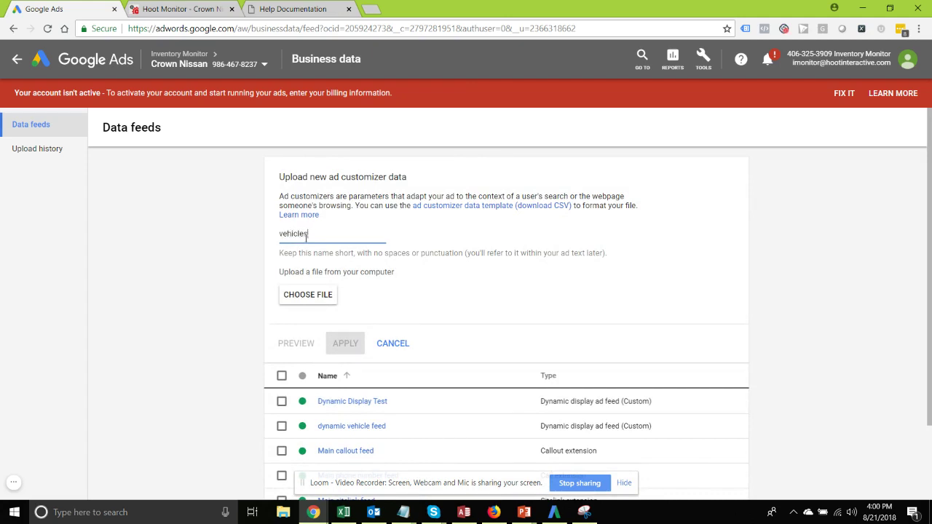
Read the Ad Customizer Setup instructions in the Help Documentation and highlight the {=vehicles.count} field
click(295, 8)
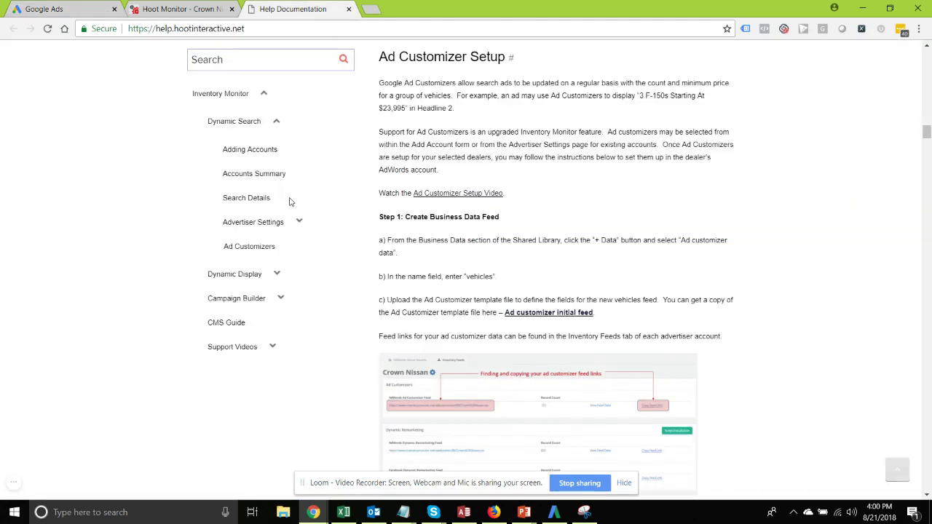
scroll(449, 255, down, 5)
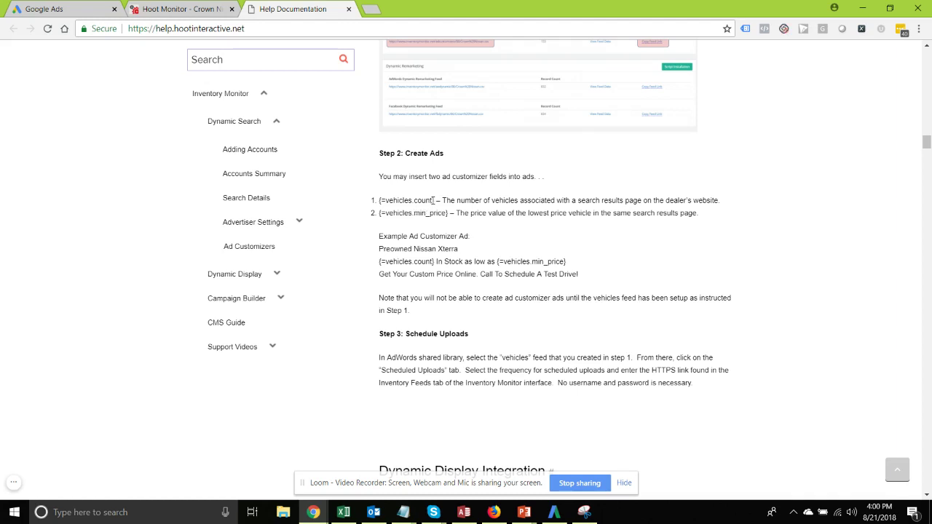
drag(434, 200, 383, 201)
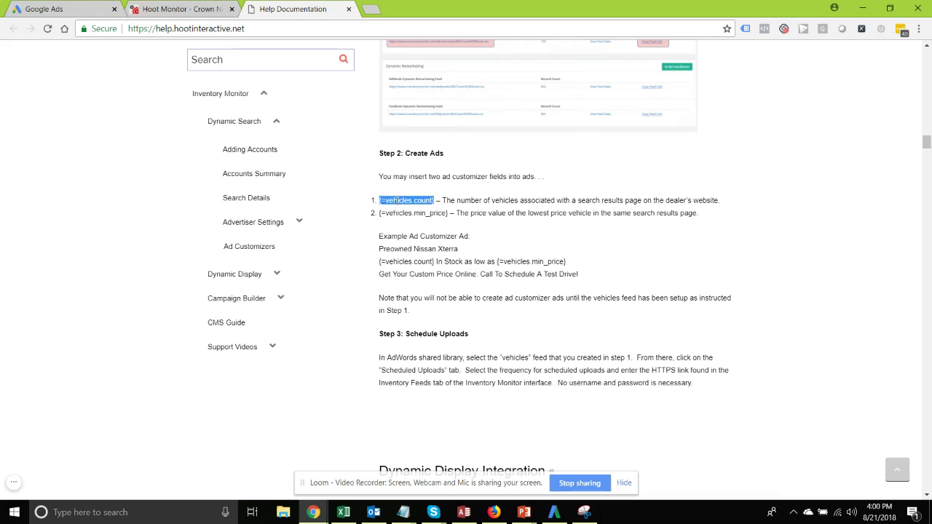
Return to Google Ads and change the new ad customizer feed's name to "vehicles2"
click(102, 10)
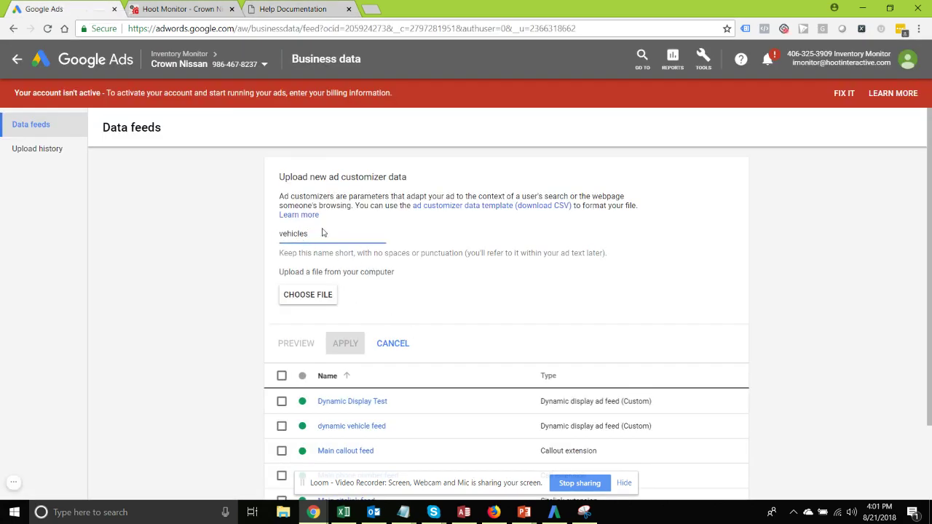
scroll(466, 342, down, 2)
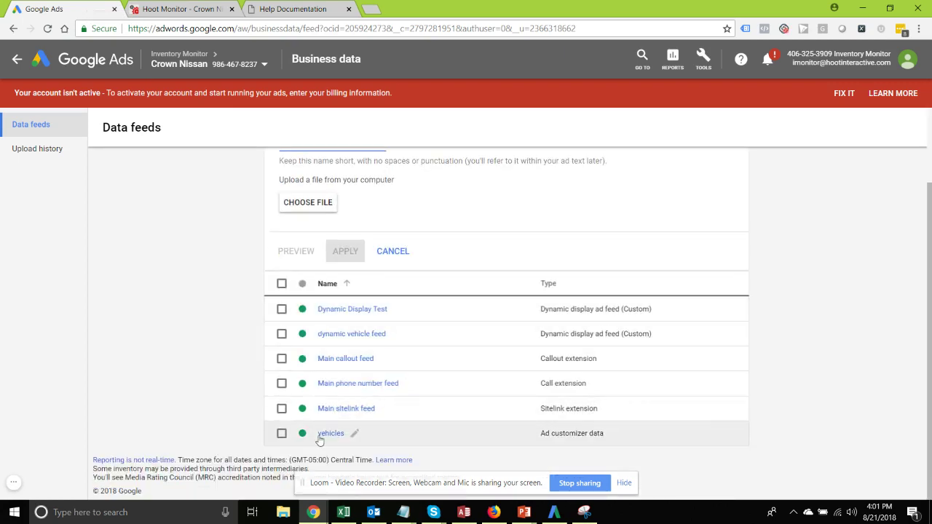
scroll(379, 361, up, 2)
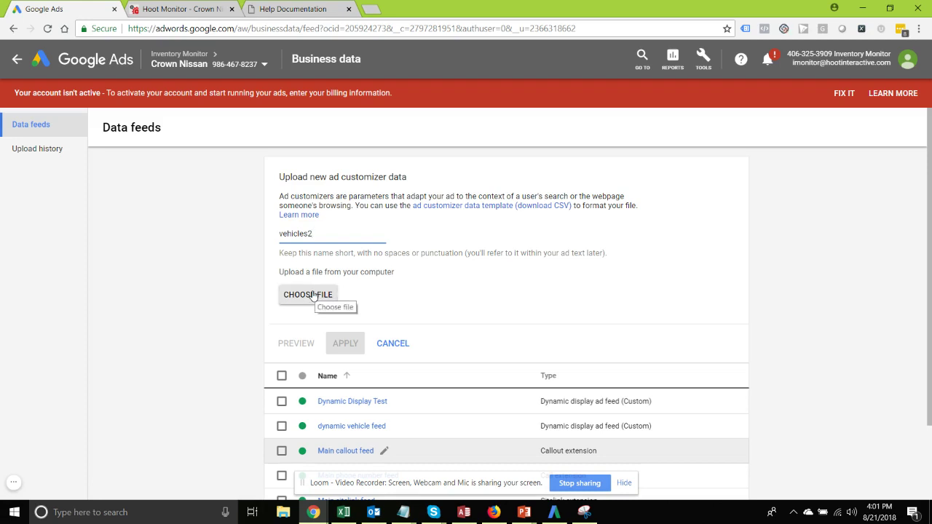
Download the Ad customizer initial feed template from Step 1 of the Help Documentation and open the downloaded CSV in Excel
click(295, 9)
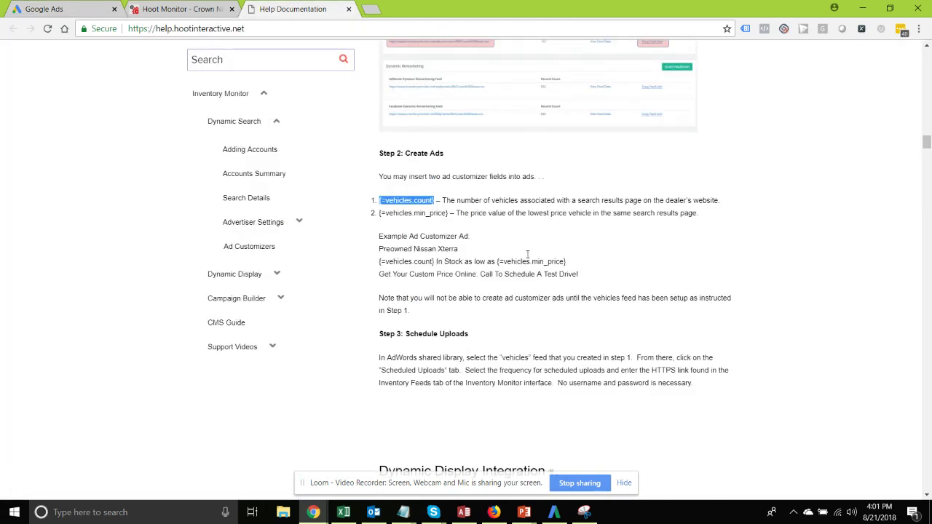
scroll(533, 308, up, 3)
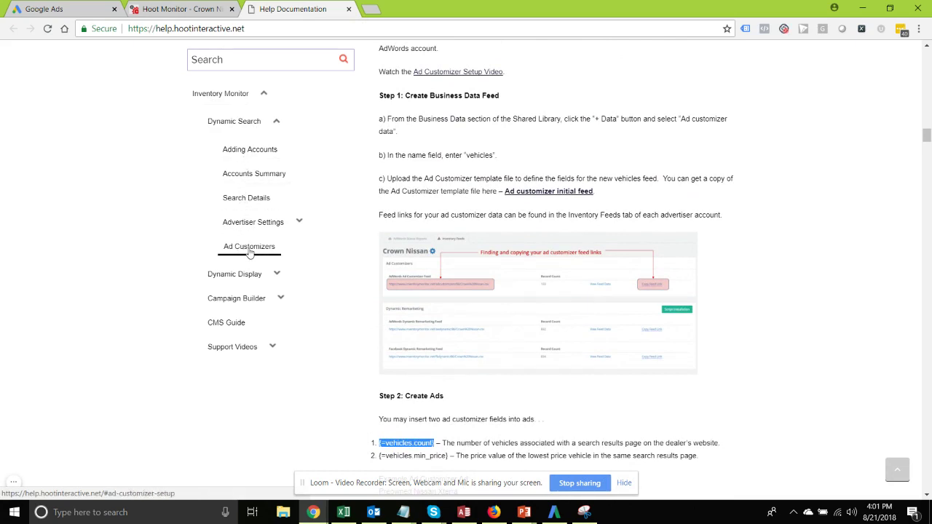
click(409, 165)
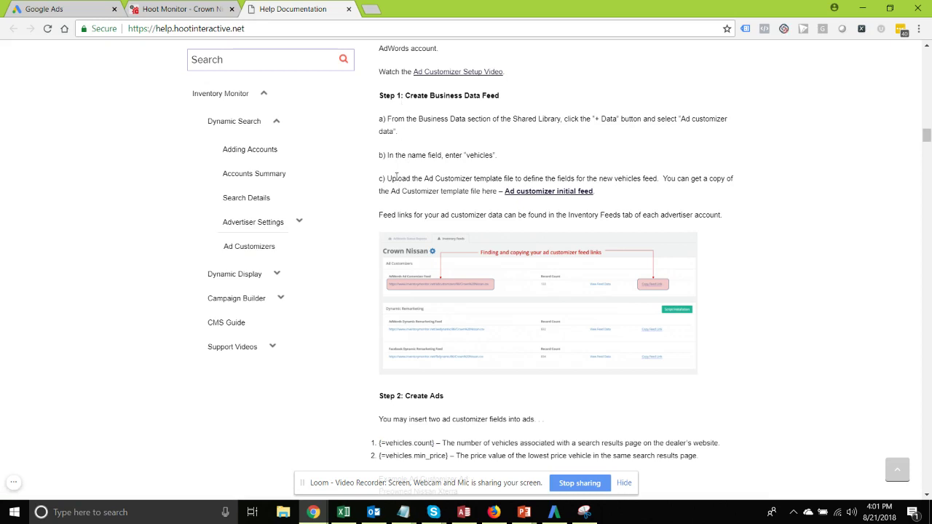
click(547, 192)
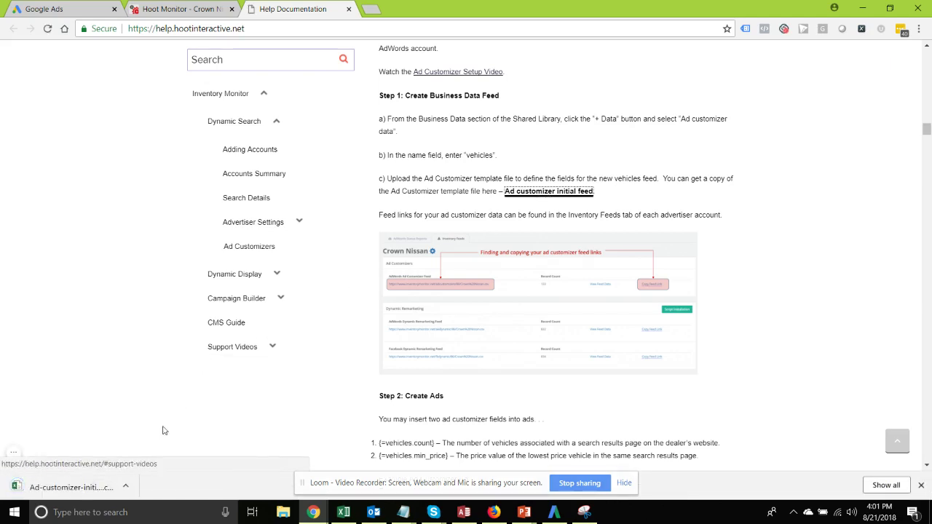
click(72, 487)
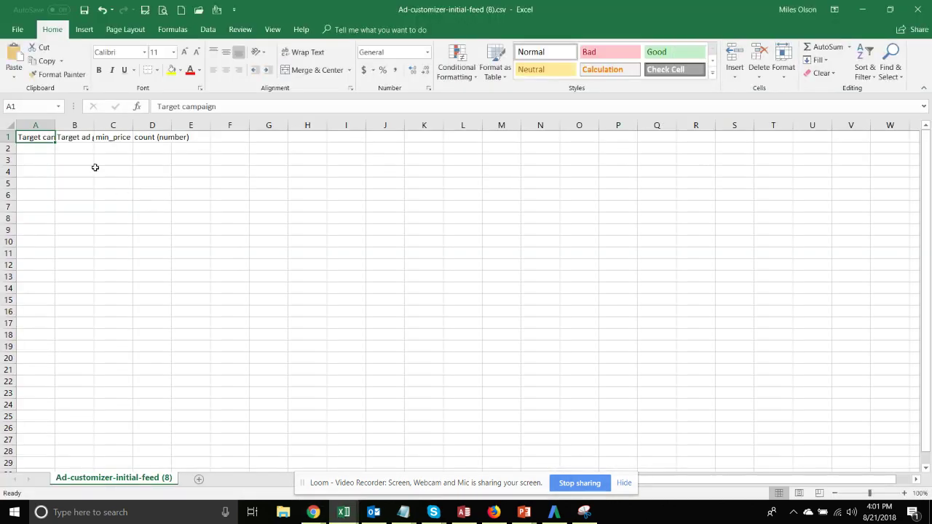
Widen the template's columns to read the header names, and close the workbook without saving
double_click(97, 124)
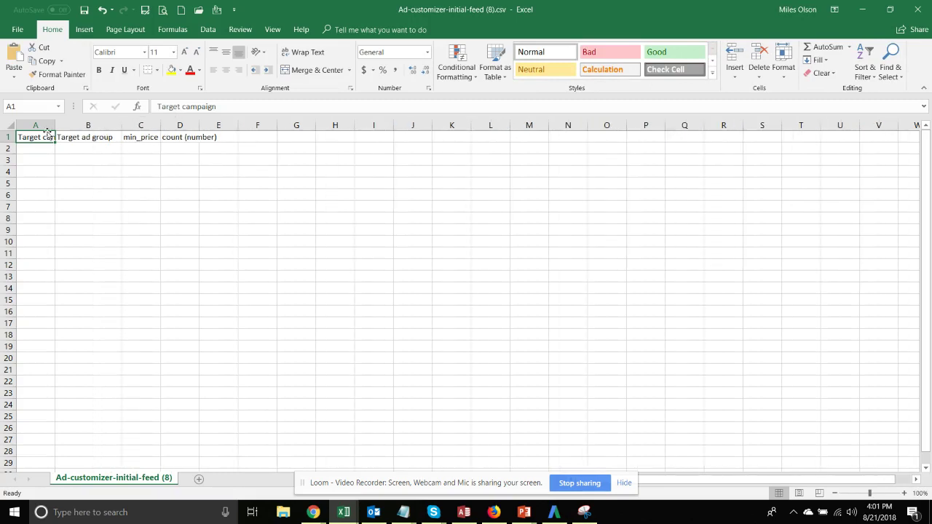
drag(56, 122, 70, 124)
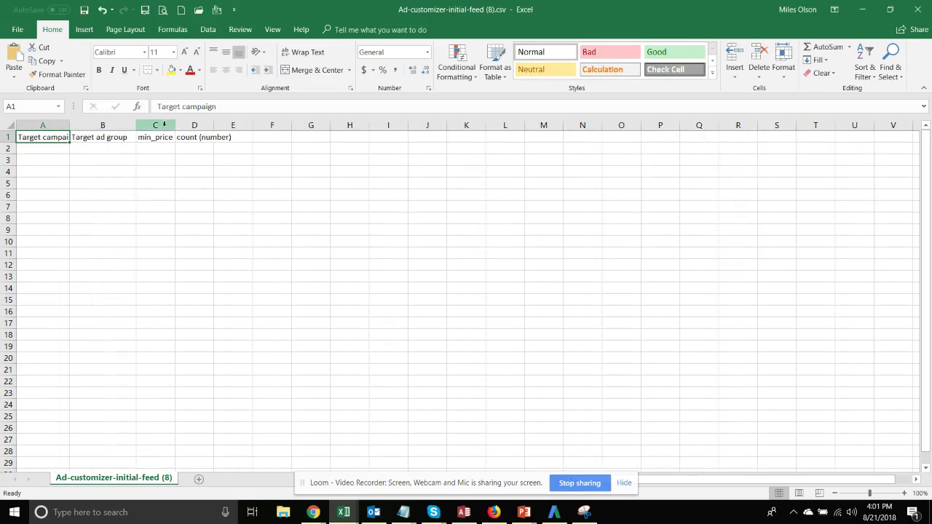
drag(176, 125, 193, 125)
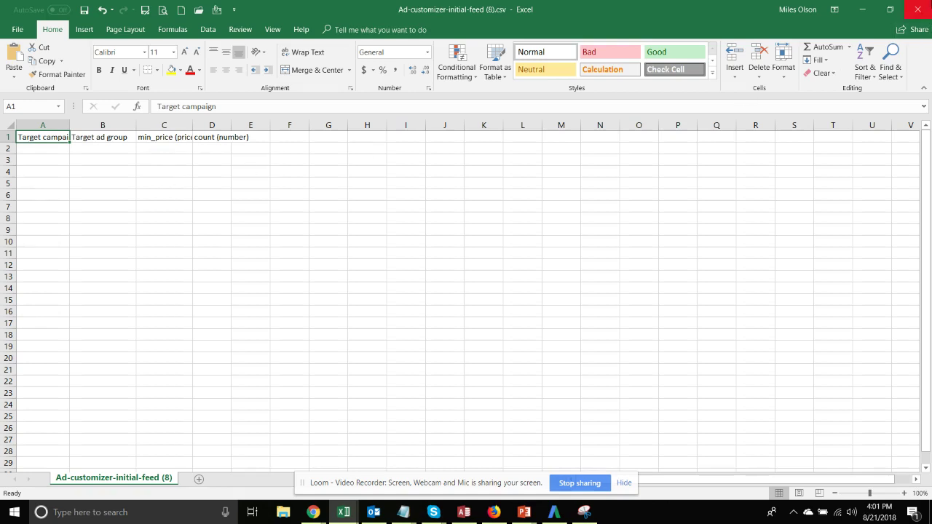
click(919, 9)
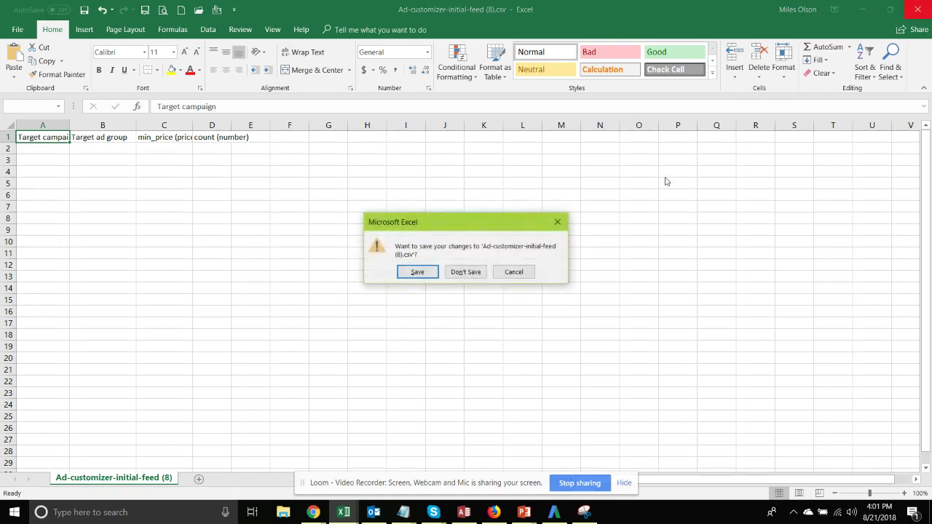
click(464, 270)
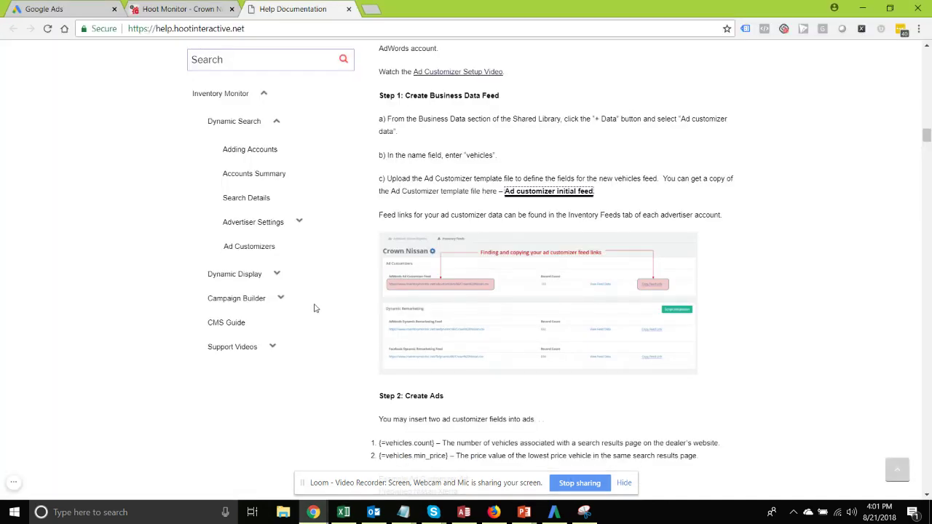
Return to Google Ads and upload "Ad customizer initial feed.csv" from Inventory Monitor > Account Management to create the vehicles2 feed
click(54, 8)
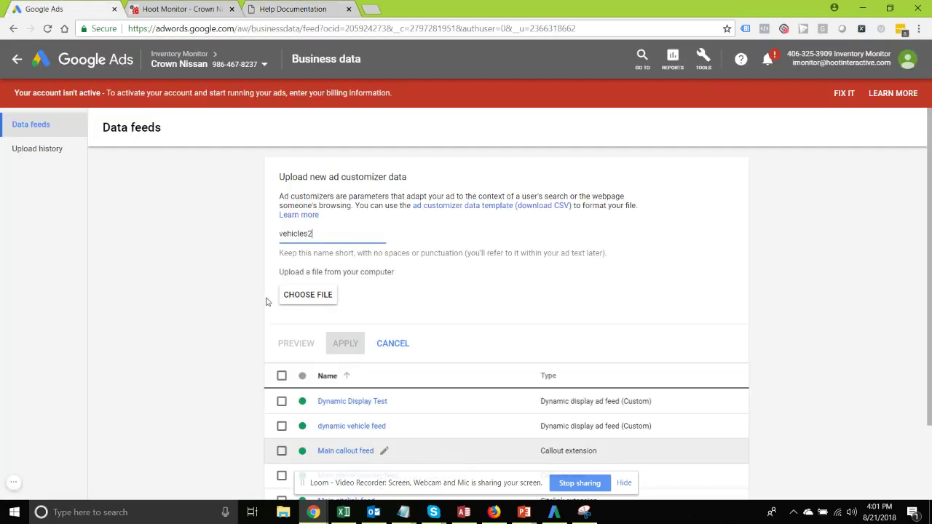
click(309, 297)
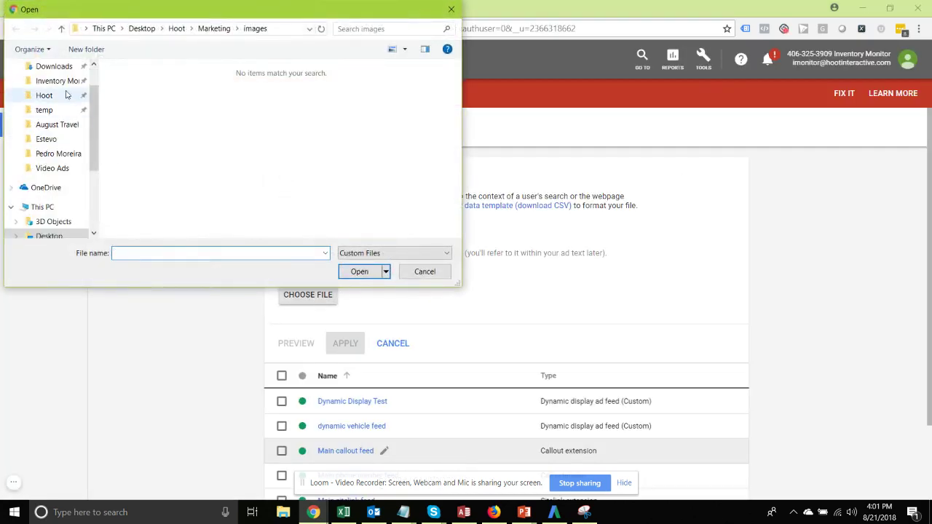
click(65, 83)
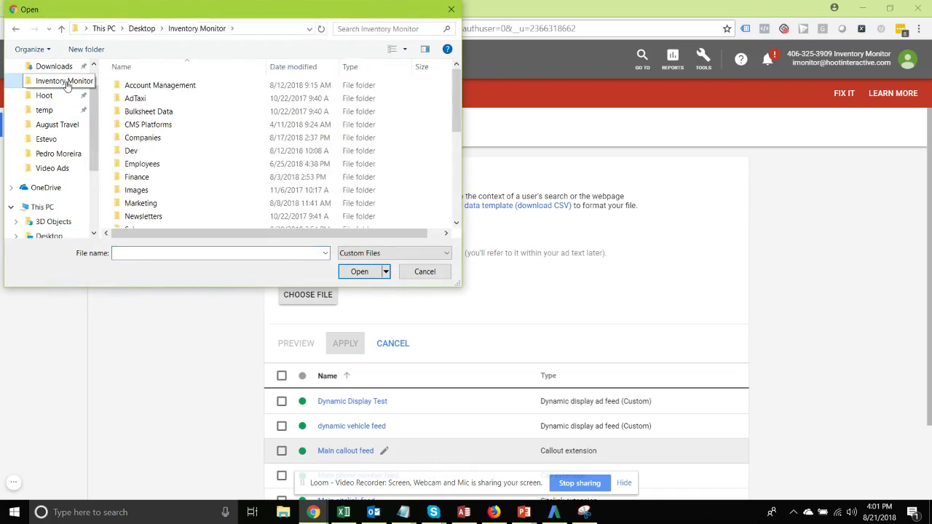
double_click(146, 86)
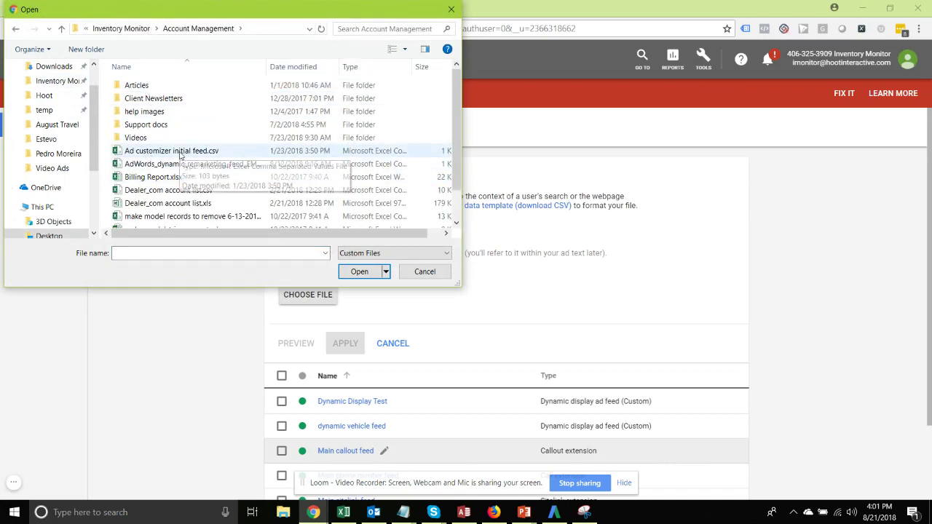
double_click(181, 153)
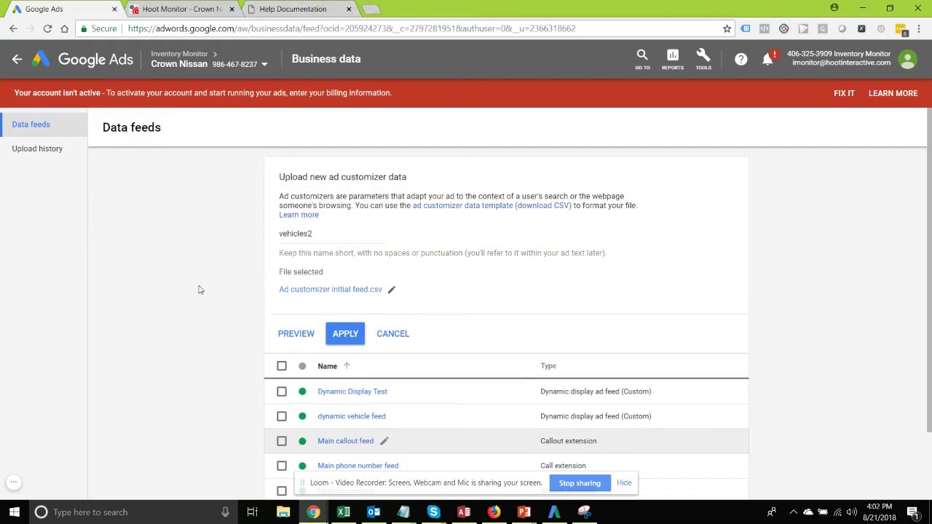
click(347, 332)
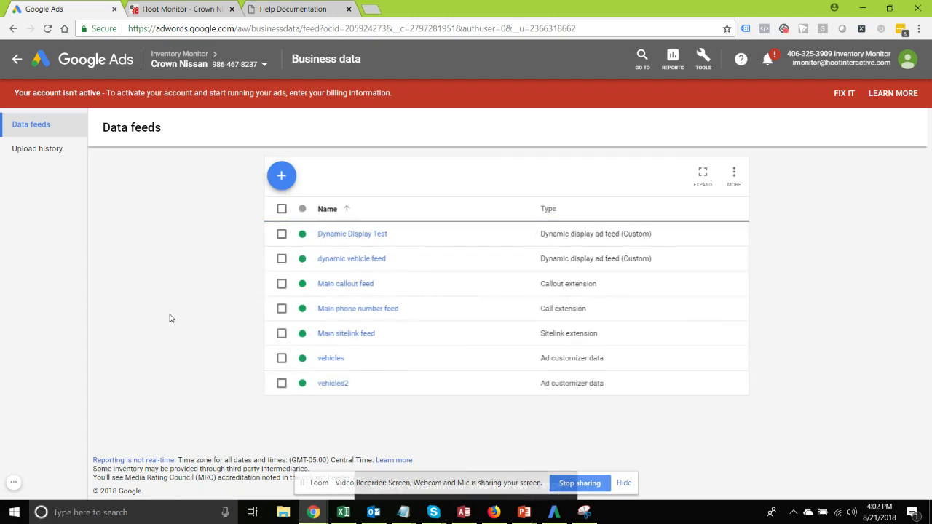
Open the vehicles2 feed and start a new upload schedule with HTTPS as its source
click(333, 384)
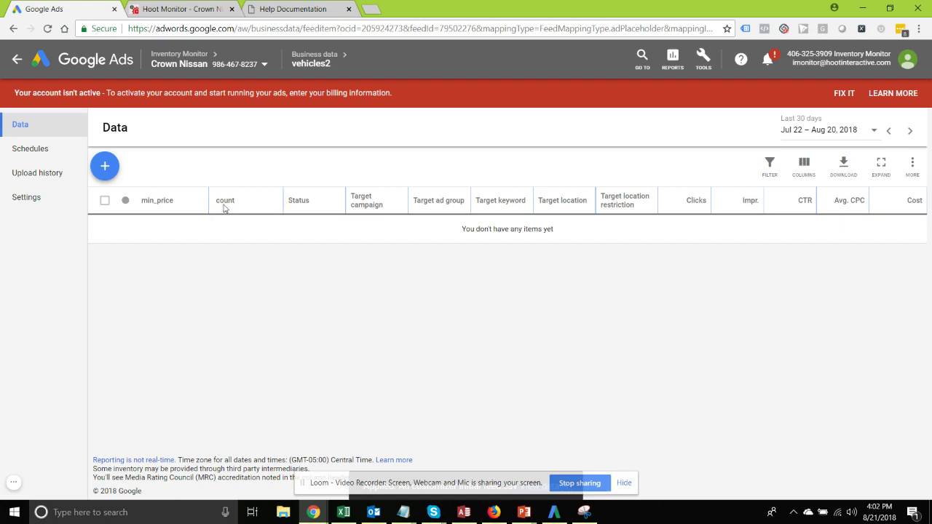
click(35, 150)
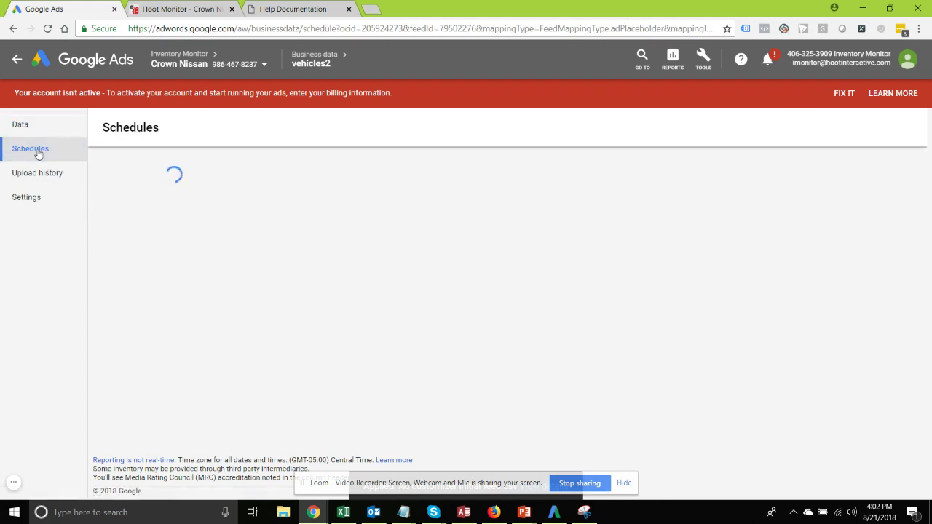
click(471, 233)
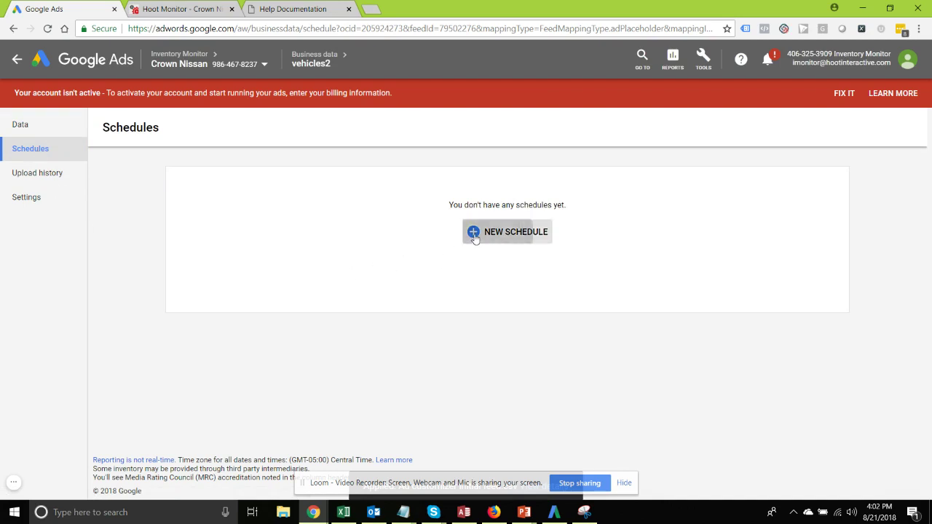
click(217, 241)
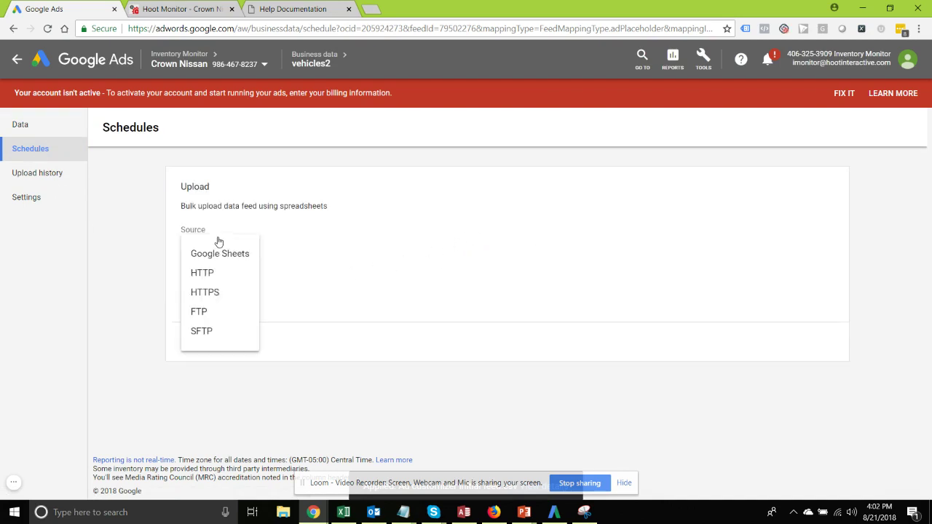
click(210, 294)
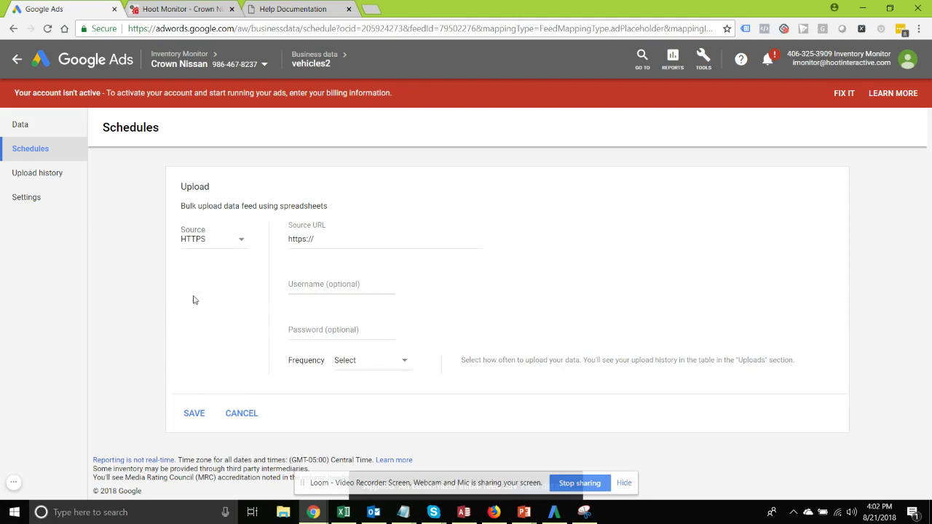
Copy the AdWords Ad Customizer Feed link from Crown Nissan's Inventory Feeds in Hoot Monitor and paste it as the Google Ads schedule's source URL
click(143, 7)
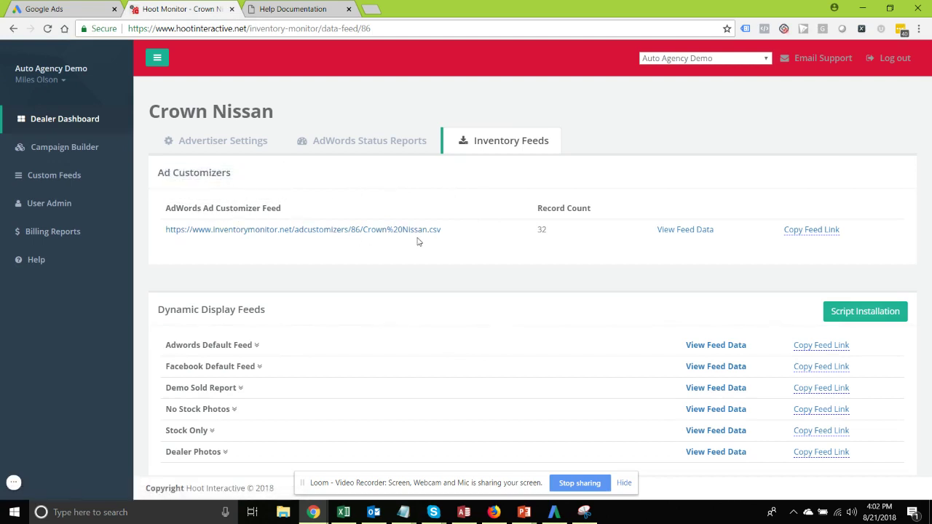
click(831, 230)
click(44, 9)
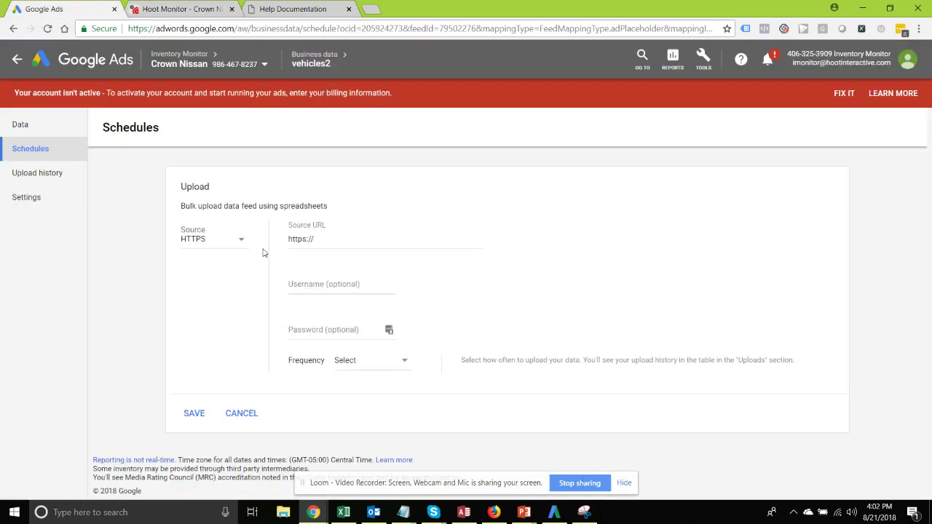
drag(320, 238, 276, 241)
right_click(298, 239)
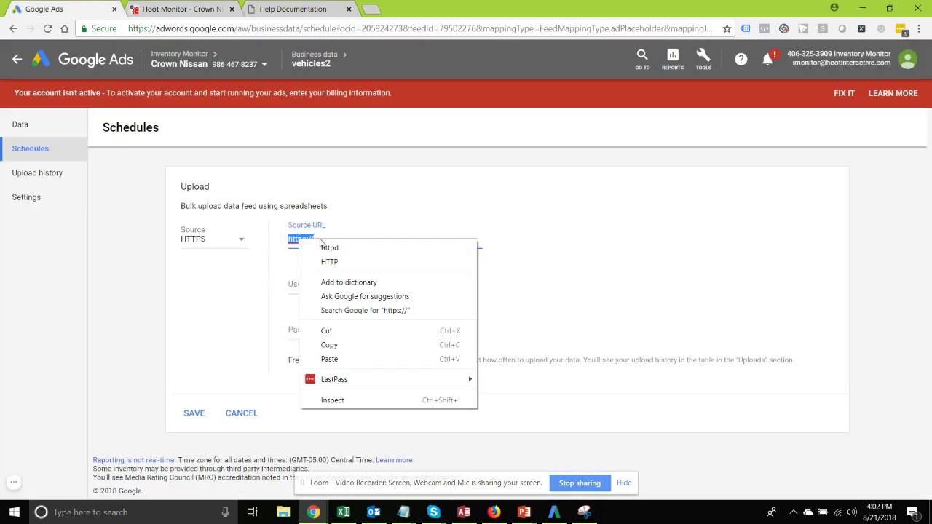
click(333, 359)
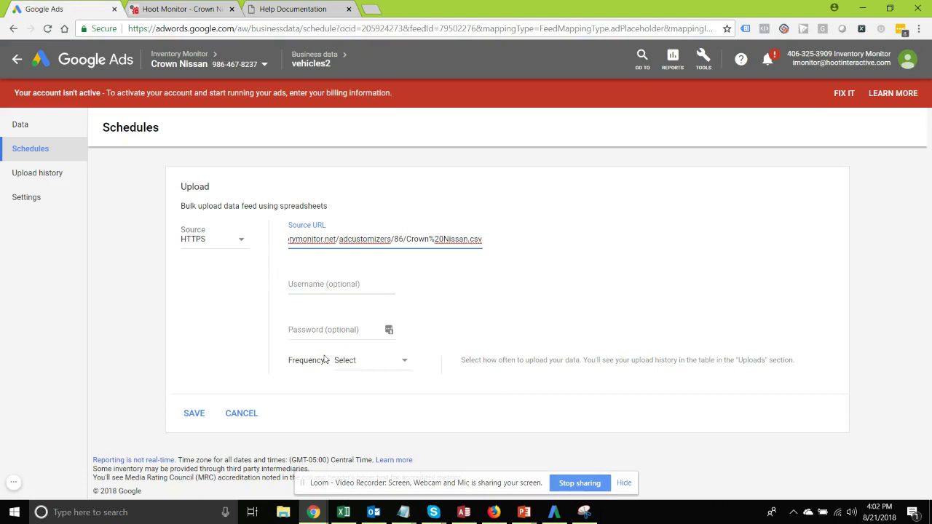
Set the upload frequency to Every 6 hours and save the schedule
click(366, 363)
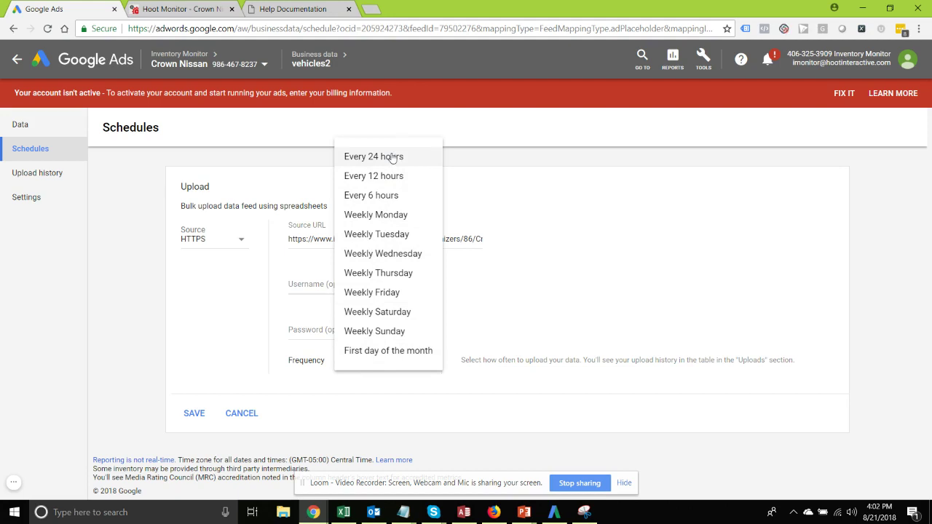
click(392, 194)
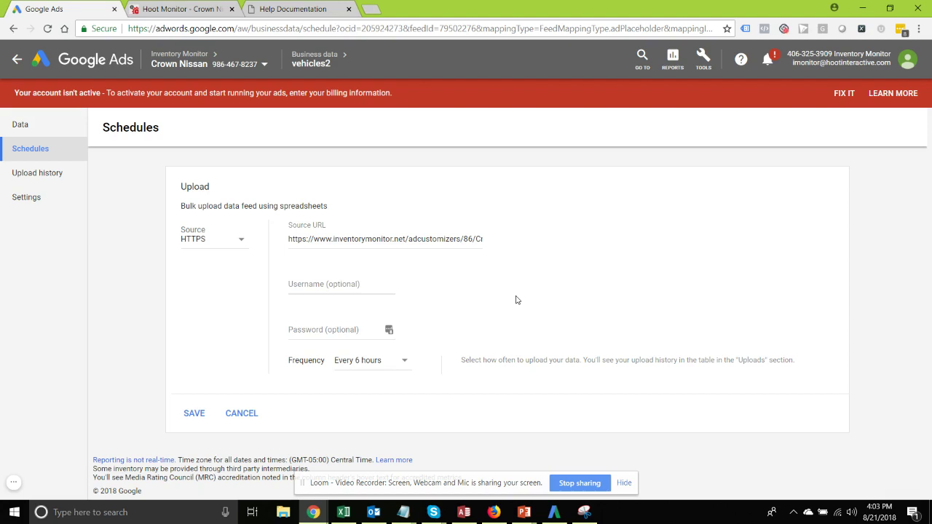
click(194, 413)
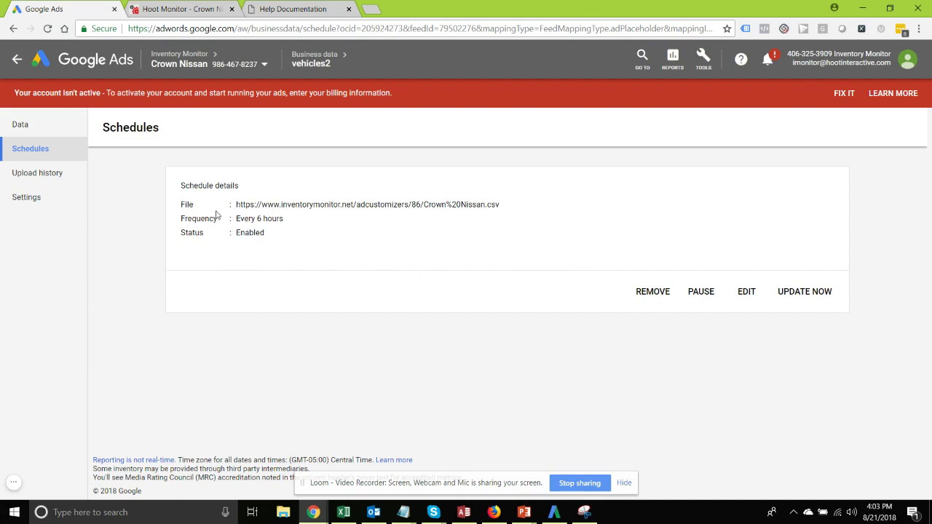
Run an immediate update of the vehicles2 feed and review its uploaded data rows
click(793, 290)
click(46, 125)
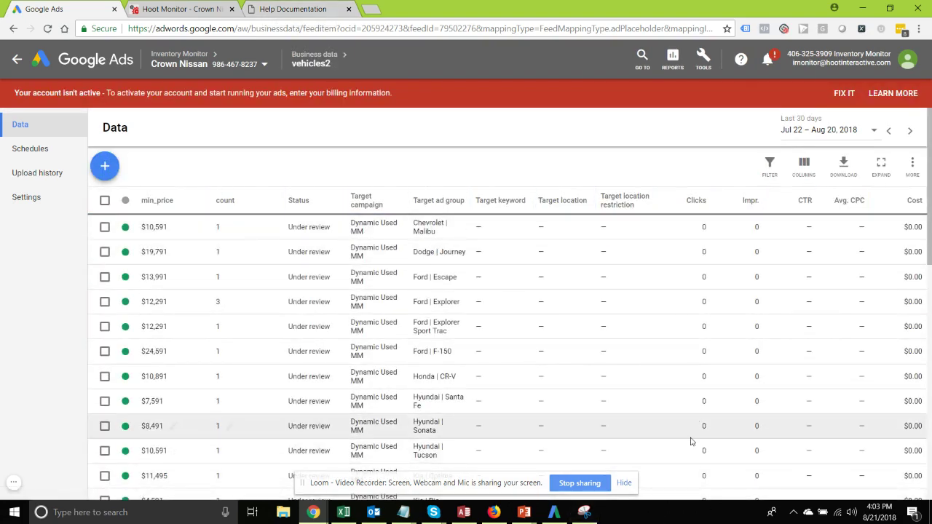
scroll(692, 442, down, 4)
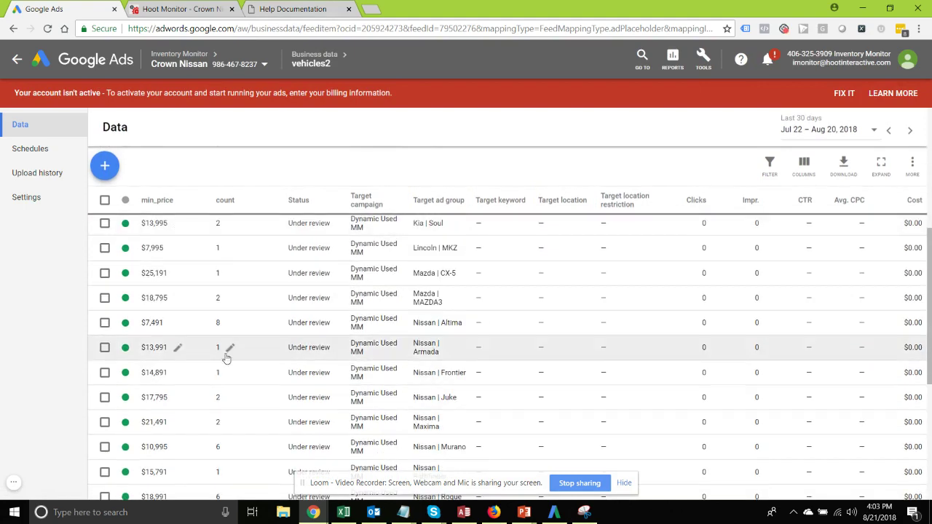
Check Crown Nissan's Activated Adgroups report in Hoot Monitor against the vehicles2 data in Google Ads
click(182, 9)
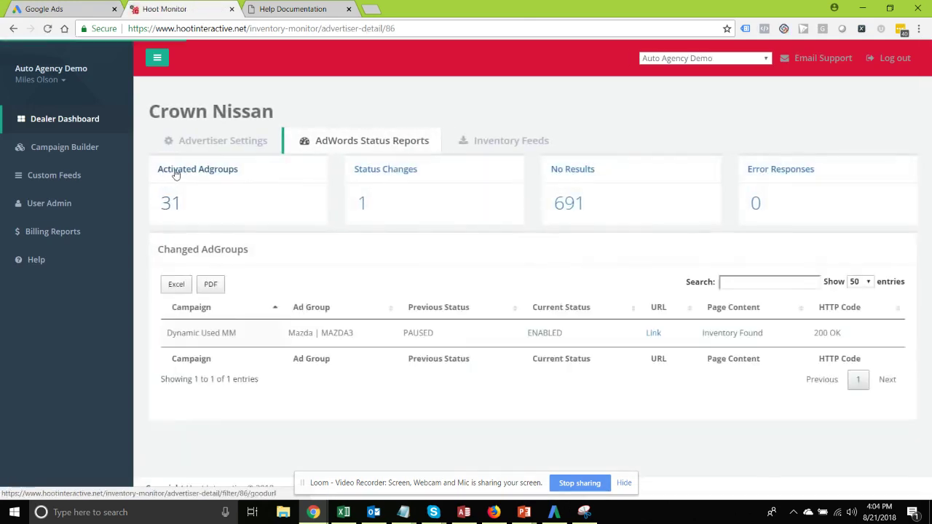
click(174, 172)
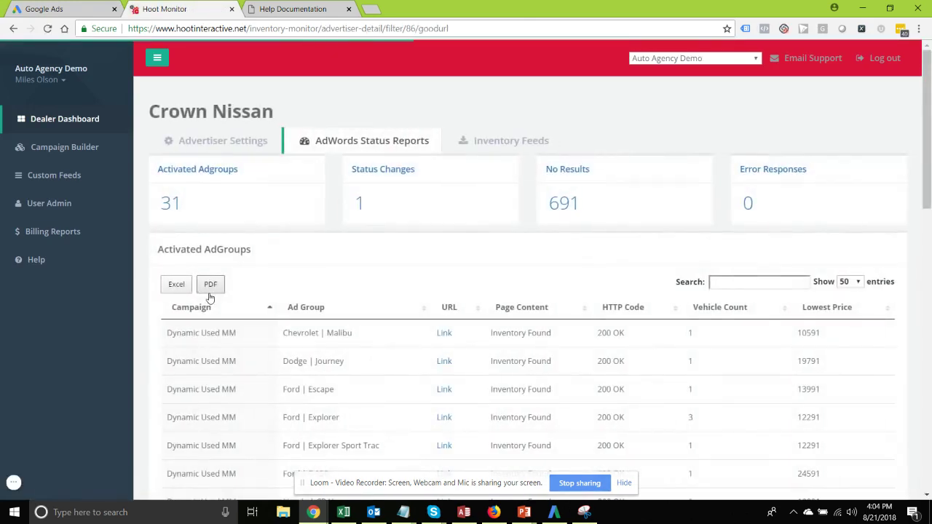
click(57, 9)
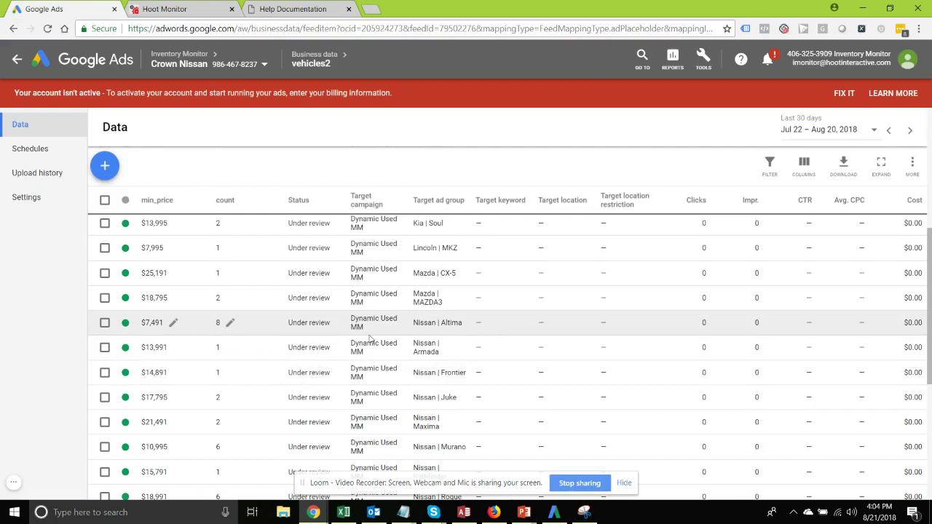
Review Step 2: Create Ads in the Help Documentation, highlighting the vehicles and count parts of {=vehicles.count}, and return to Google Ads
click(300, 9)
scroll(419, 178, down, 3)
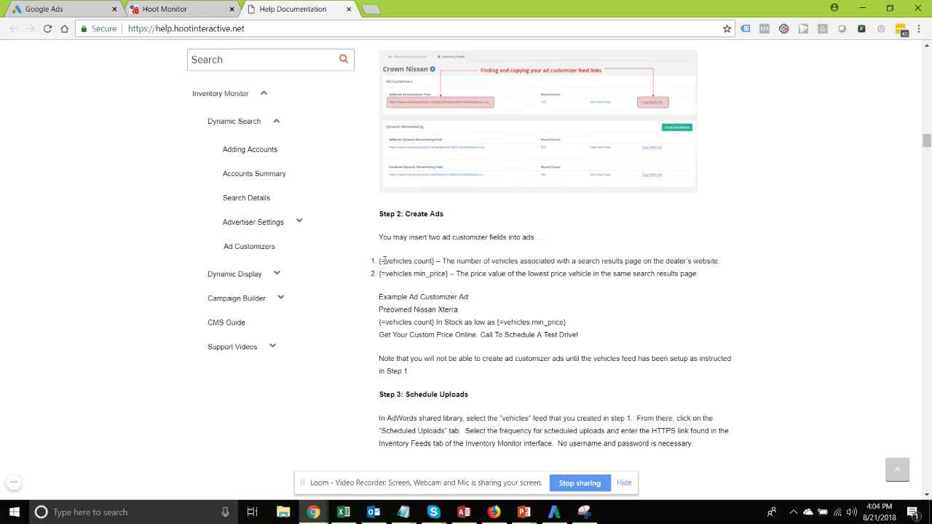
drag(384, 262, 413, 265)
drag(414, 262, 436, 262)
click(50, 10)
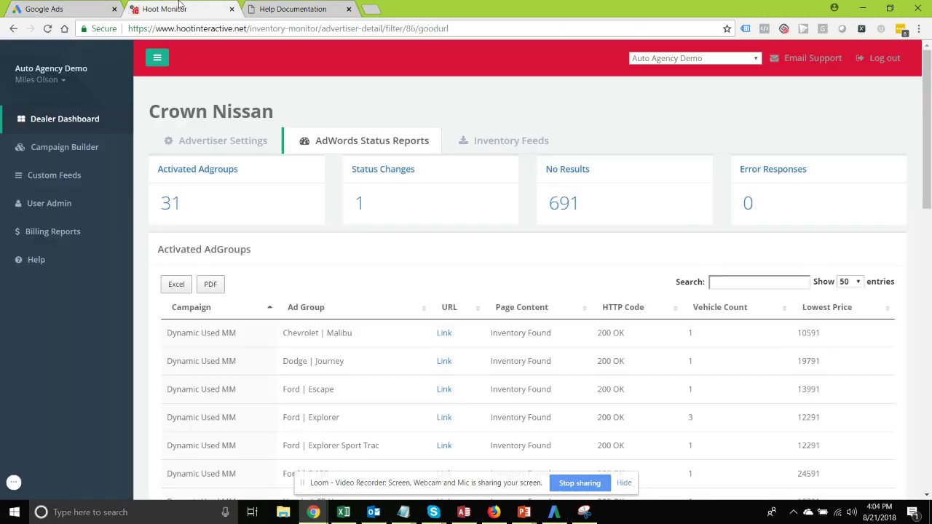
Review the min_price field, the example ad customizer text and Step 3: Schedule Uploads in the Help Documentation
click(182, 8)
click(291, 9)
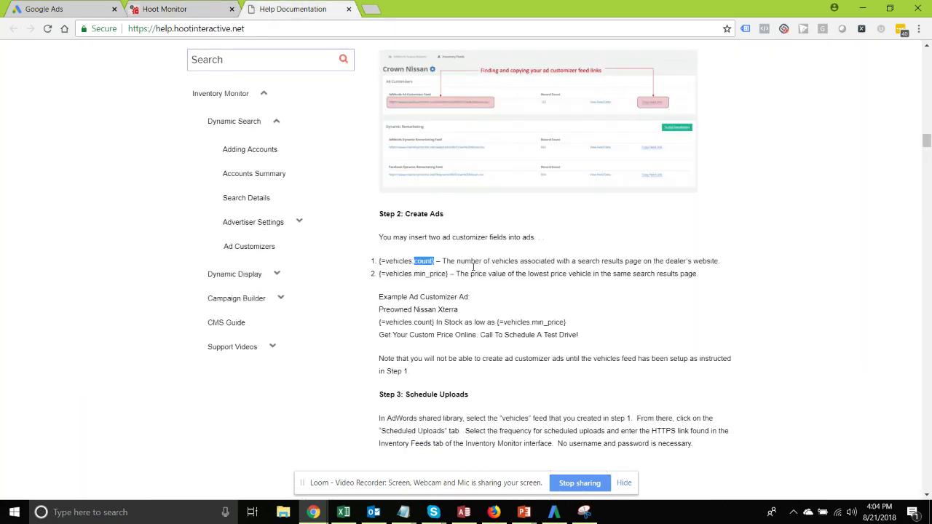
click(402, 272)
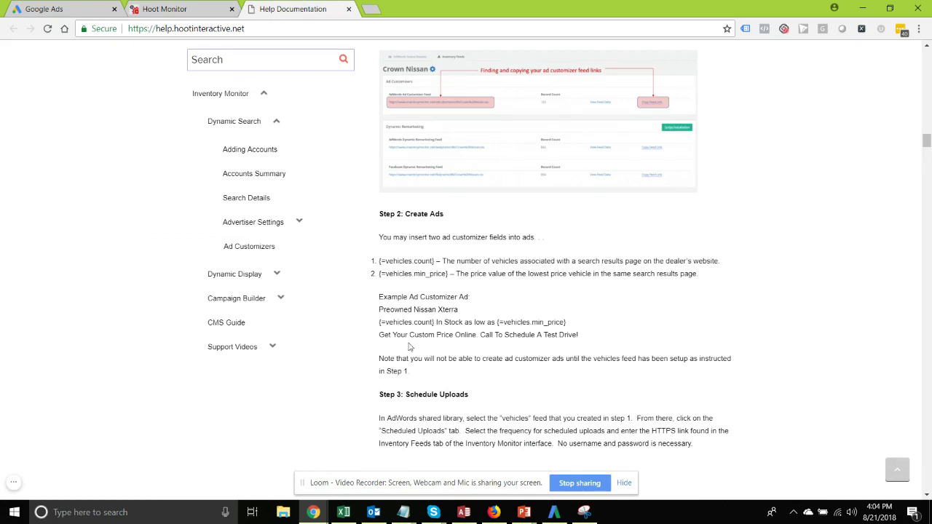
drag(586, 338, 379, 326)
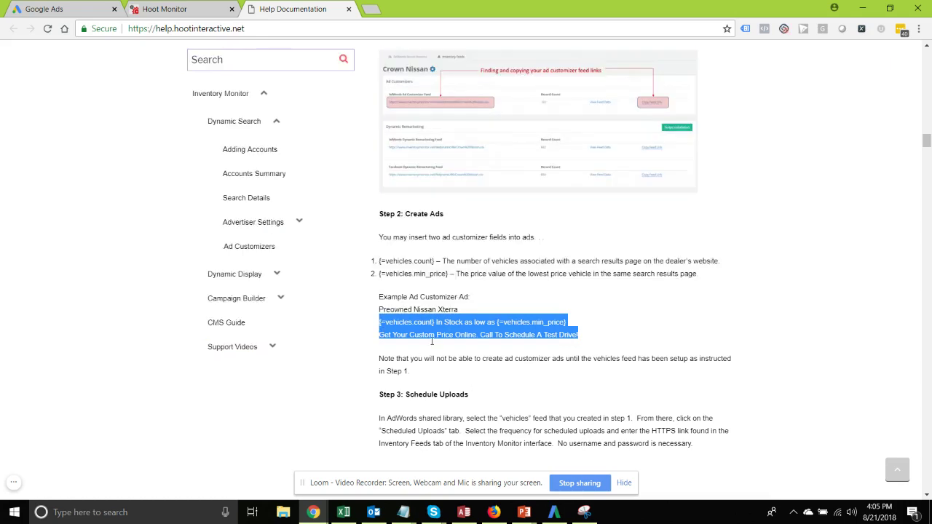
scroll(483, 372, down, 1)
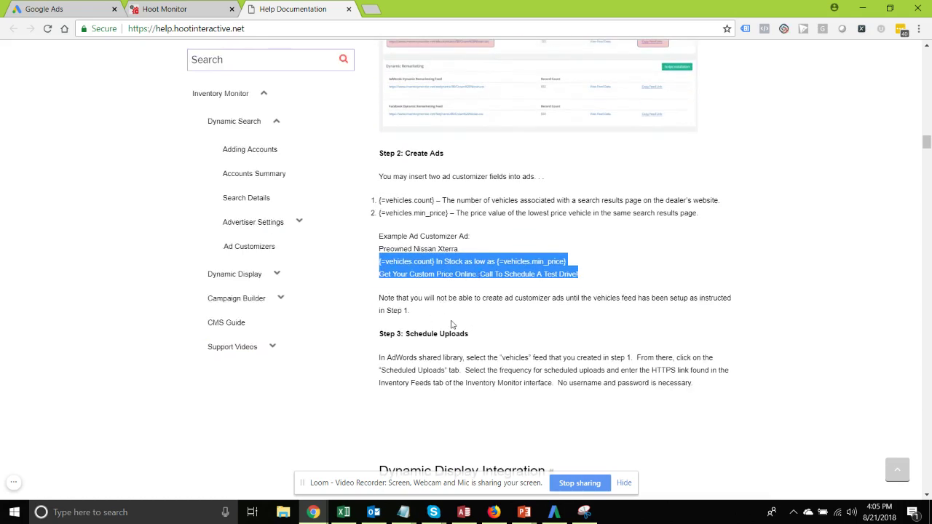
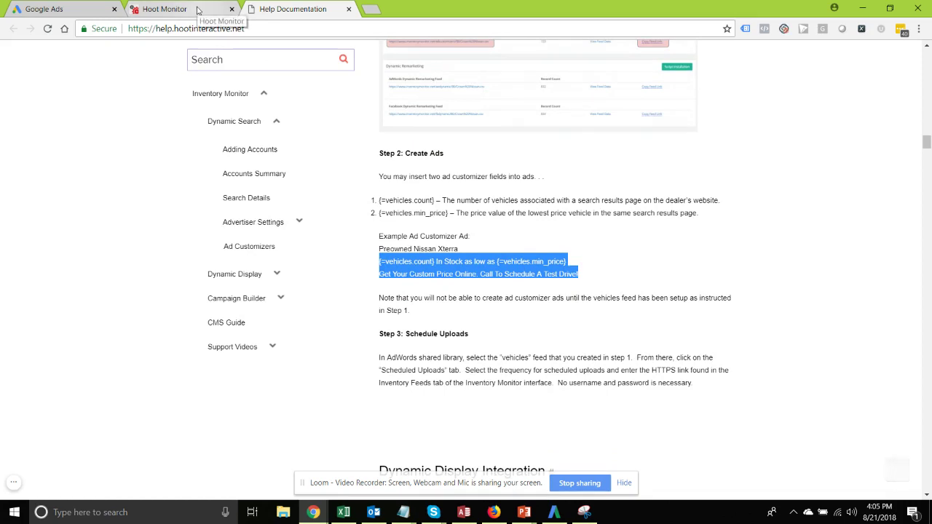
Return to Google Ads and open the ads list of the Dodge | Journey ad group in the Dynamic Used MM campaign
click(44, 9)
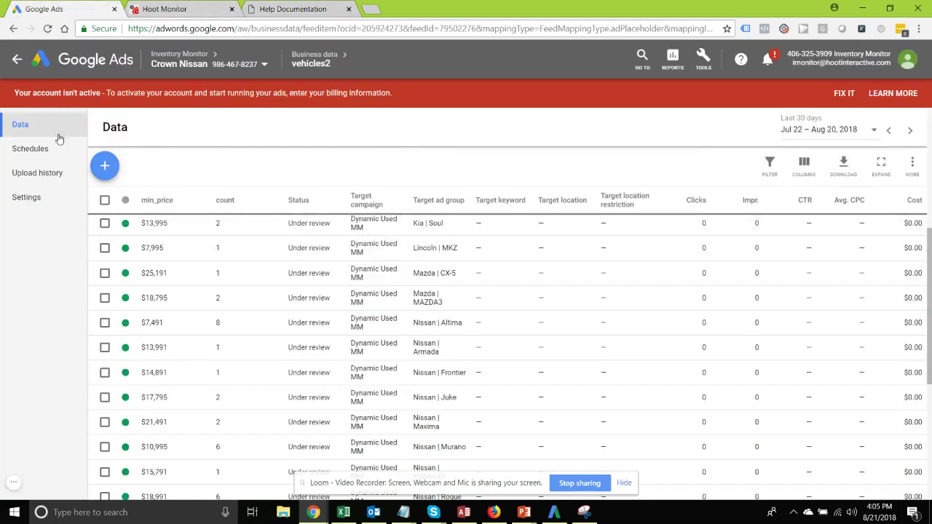
click(18, 59)
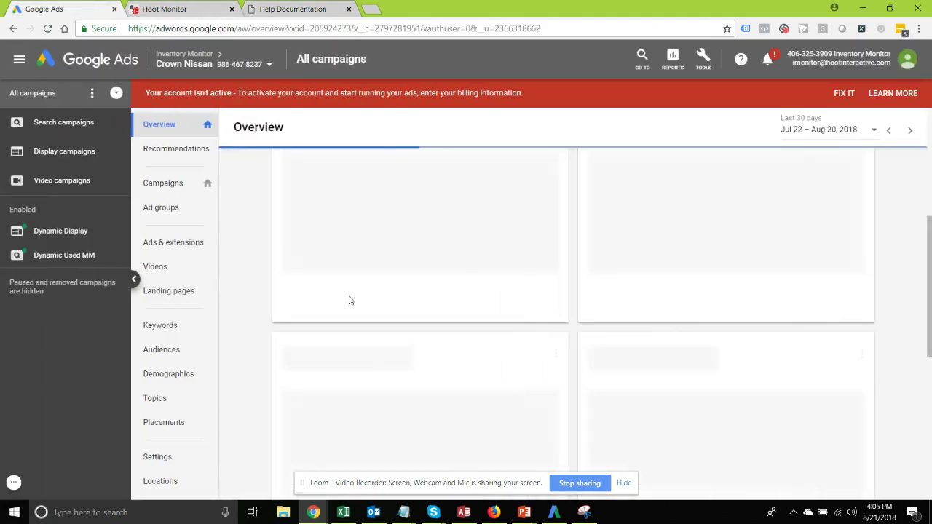
click(157, 184)
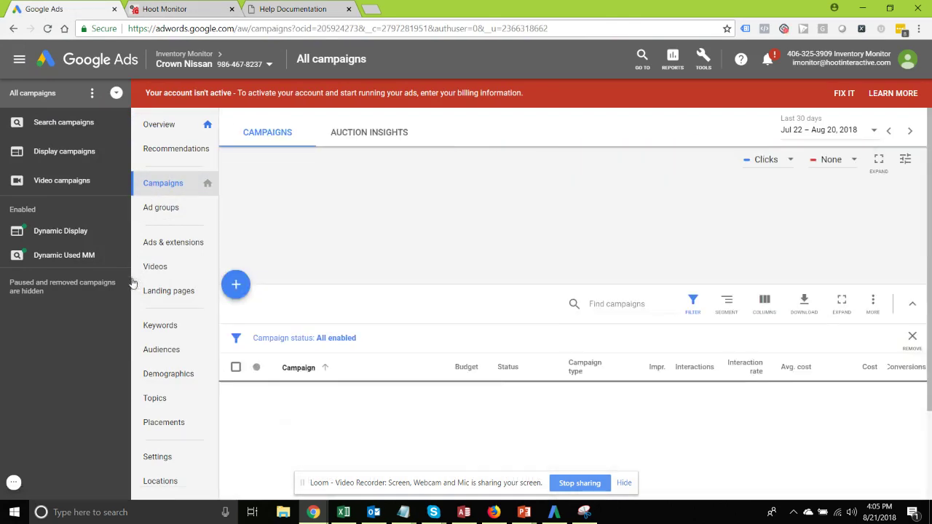
click(135, 281)
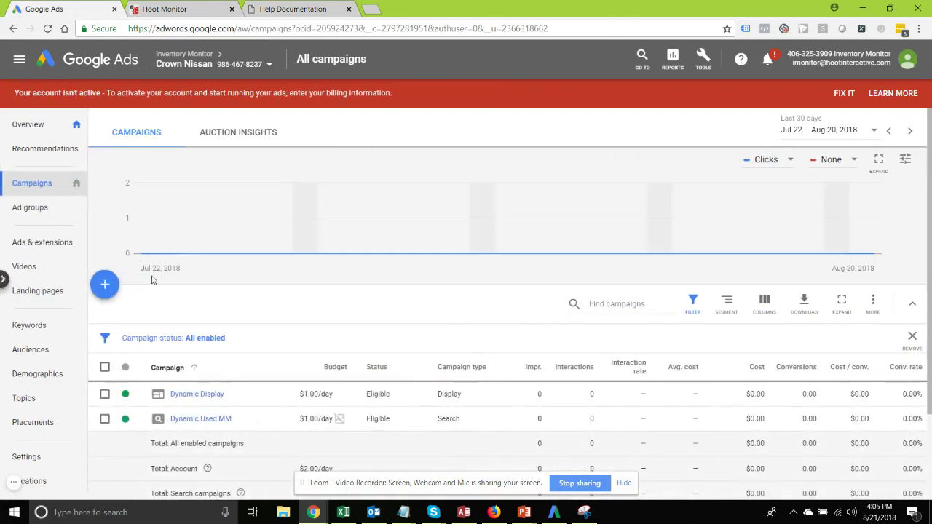
click(195, 420)
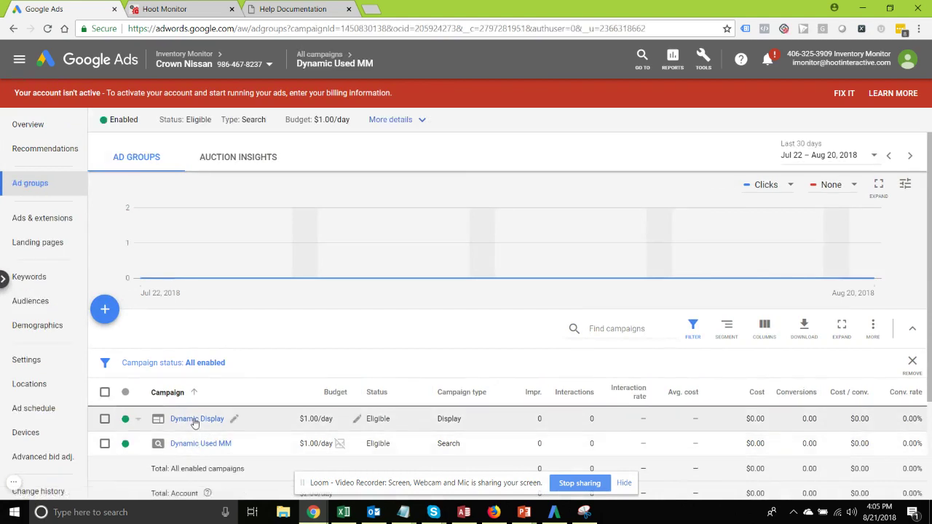
scroll(276, 349, down, 1)
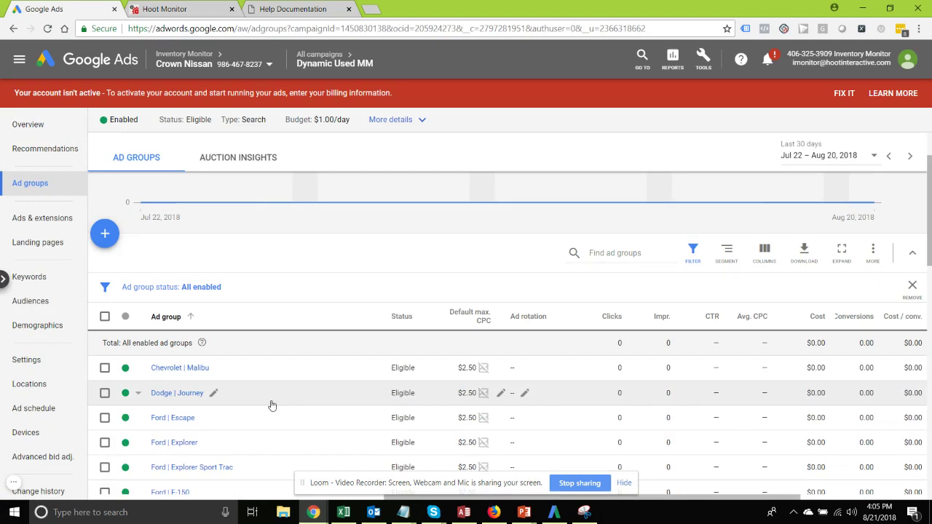
click(154, 395)
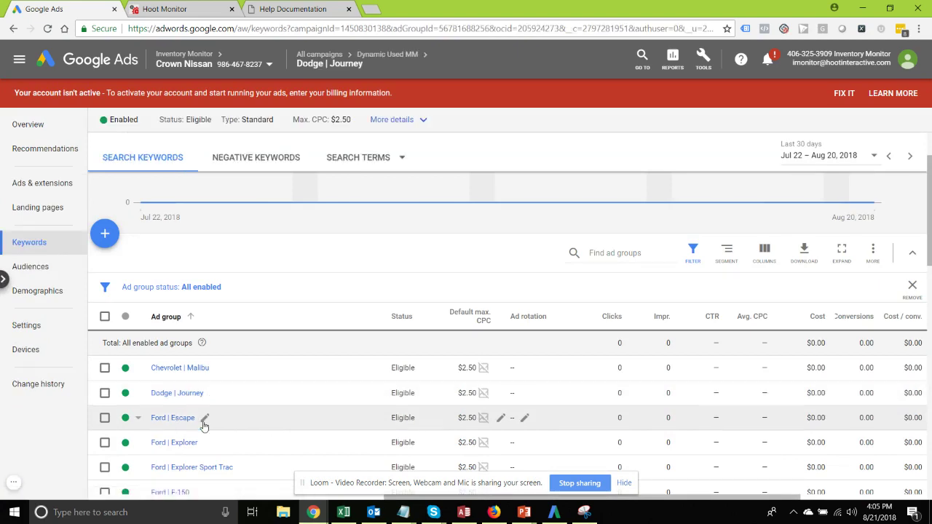
click(45, 183)
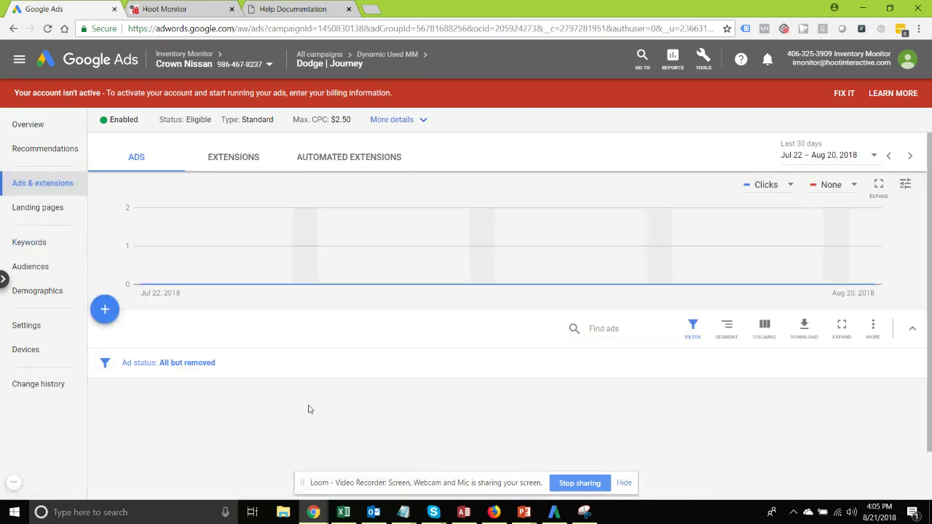
scroll(310, 411, down, 3)
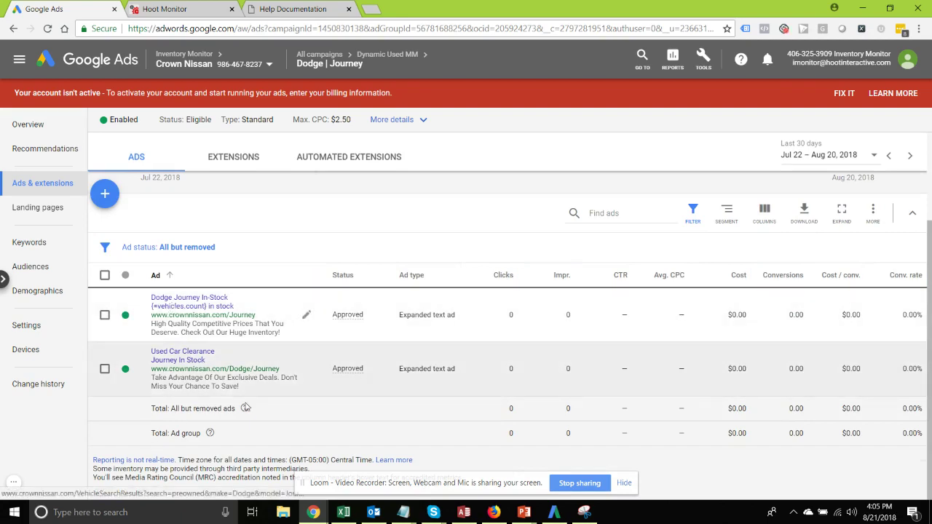
Make an editable copy of the Used Car Clearance ad and set its Headline 1 to "Dodge Journey"
click(307, 372)
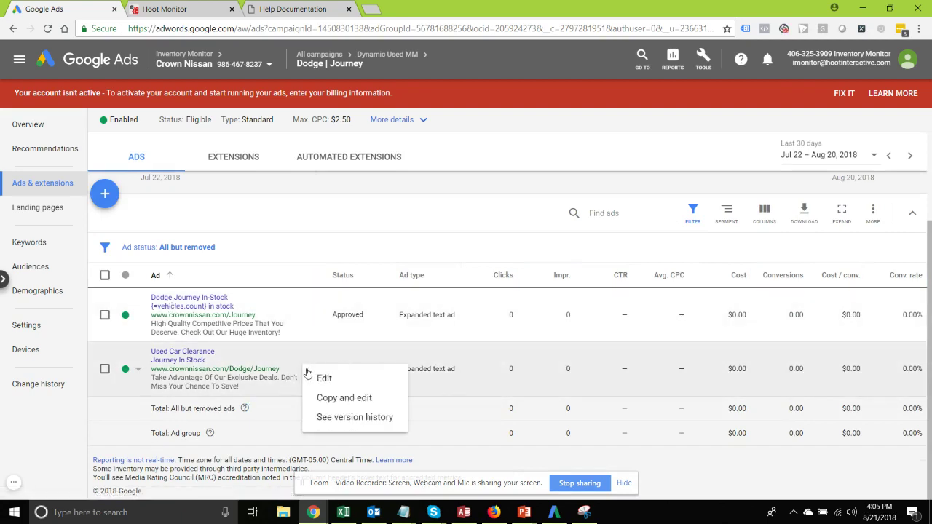
click(331, 400)
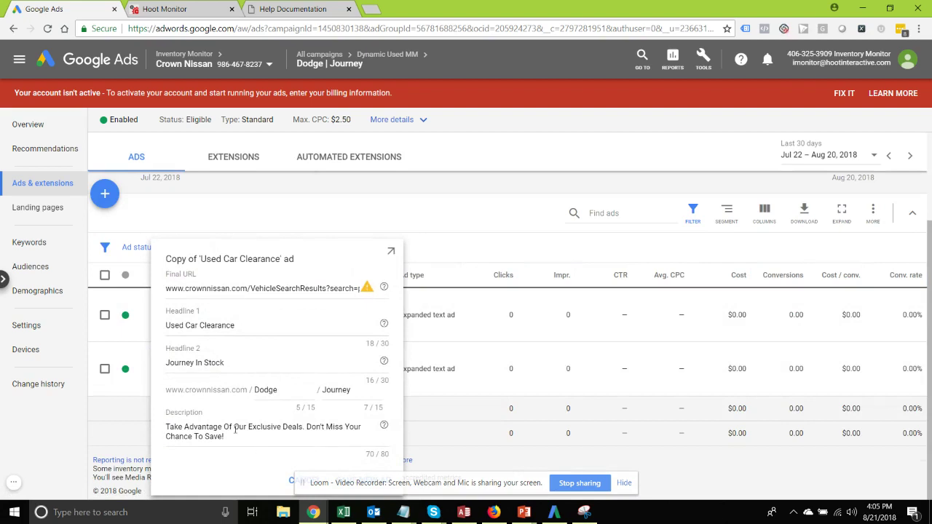
triple_click(197, 326)
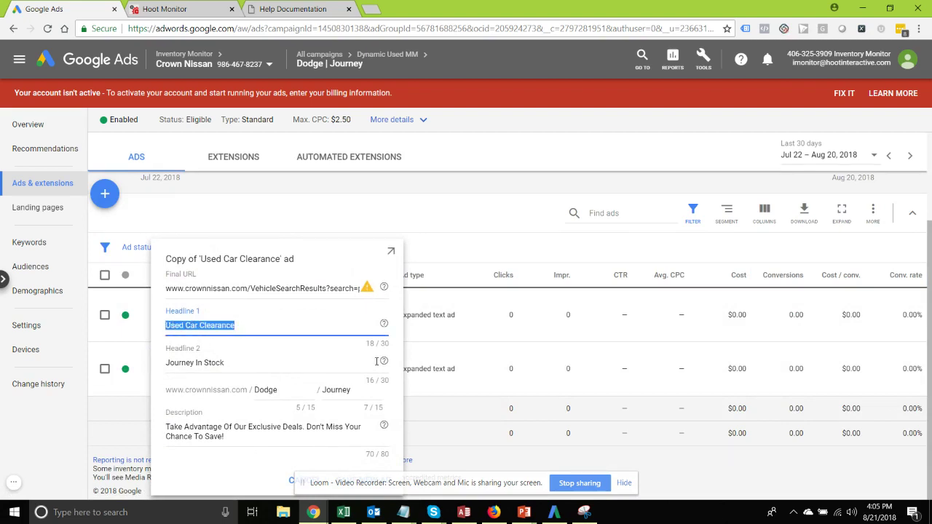
text(Do)
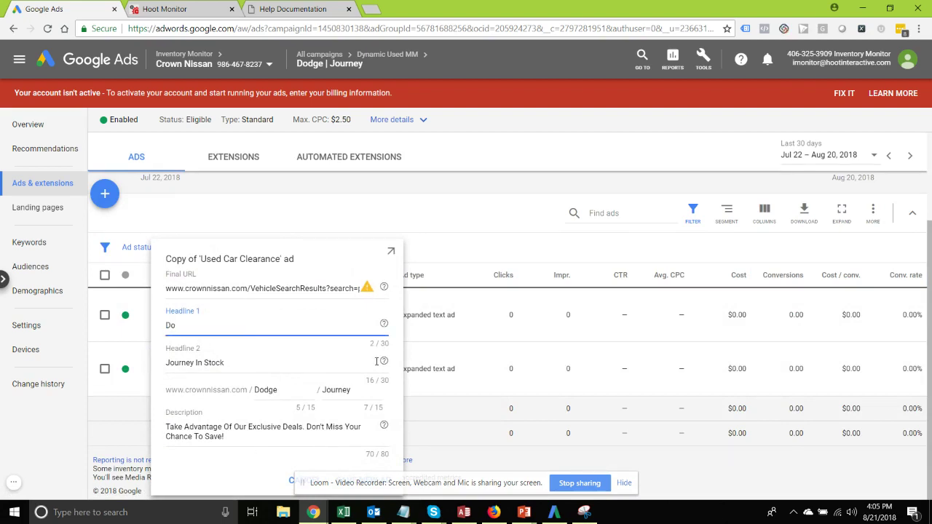
text(dge Journey)
Set Headline 2 to "{=vehicles2.count} In Stock Now" using the vehicles2 ad customizer's count attribute, and save the new ad
key(Tab)
key(Tab)
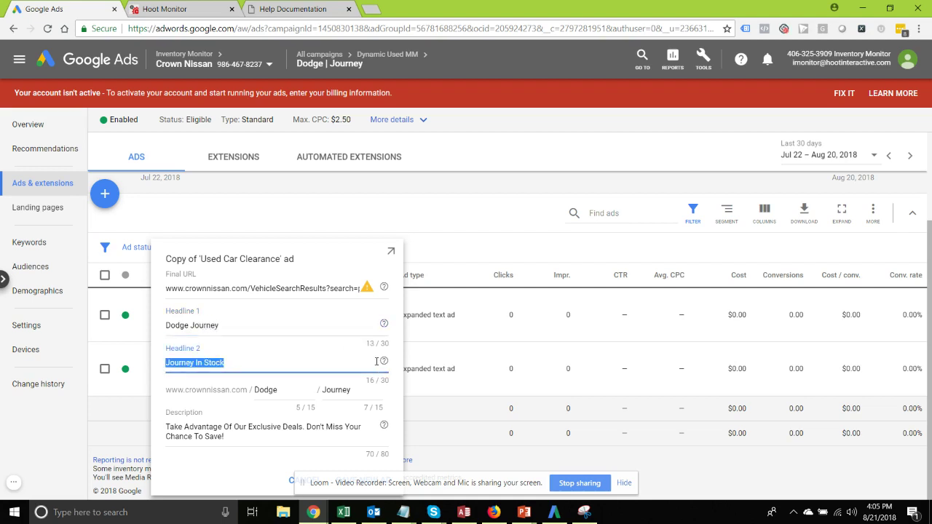
text({)
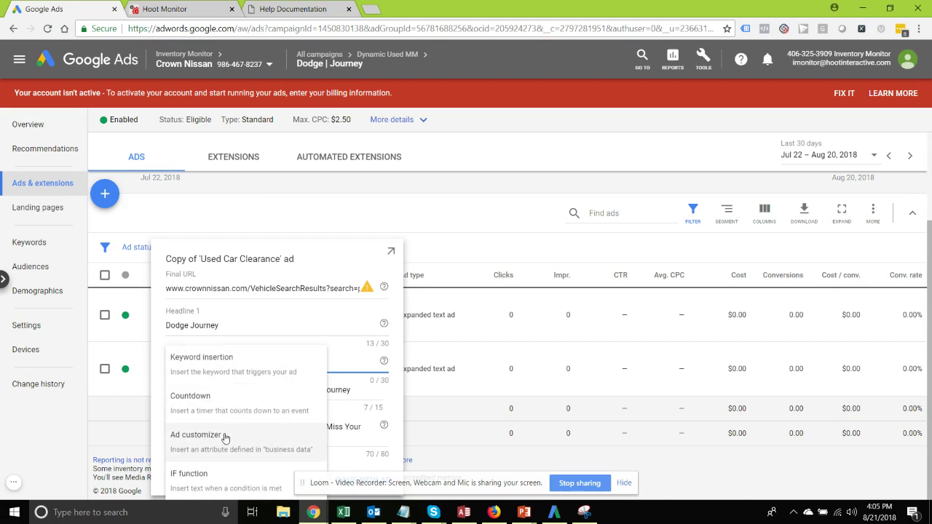
click(194, 437)
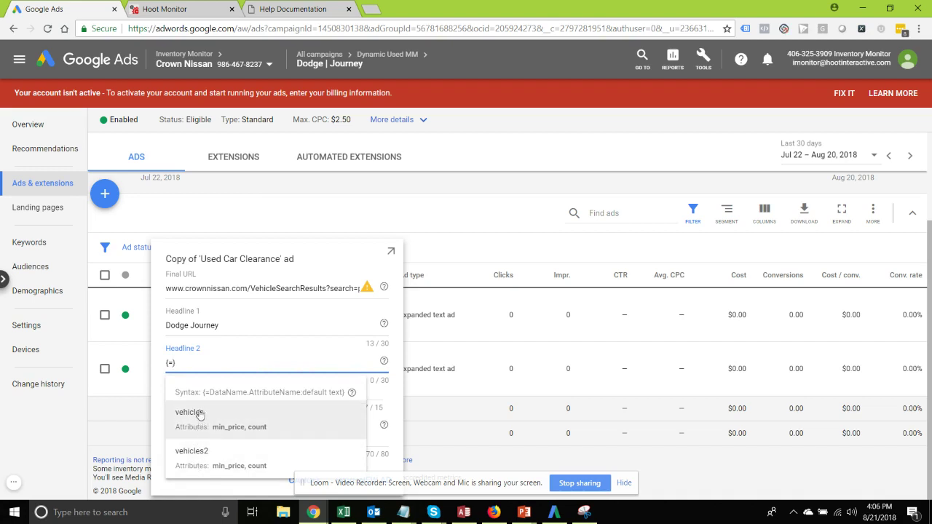
click(198, 460)
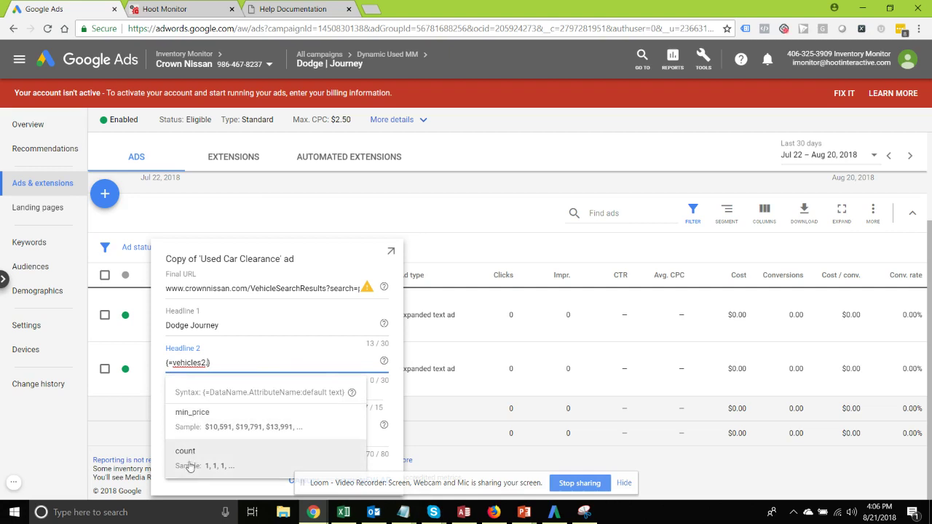
click(190, 464)
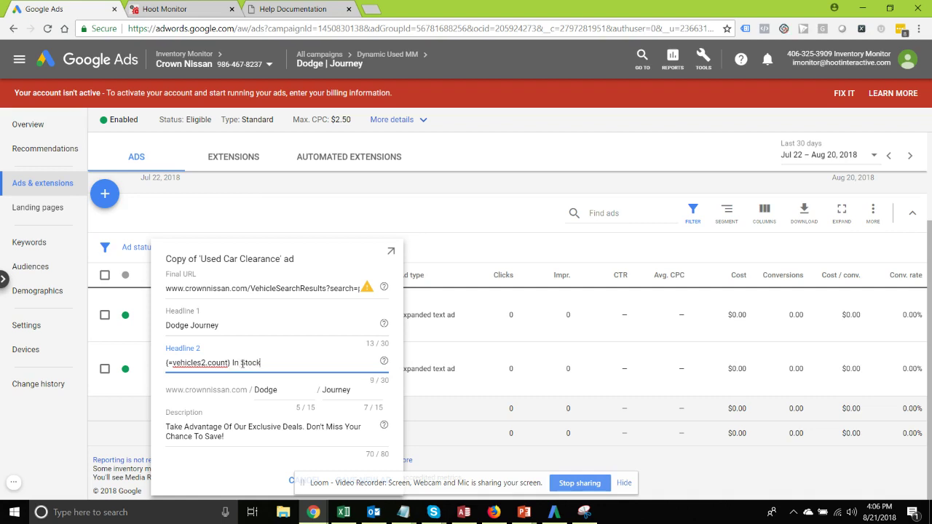
text(In Stock Now)
key(Tab)
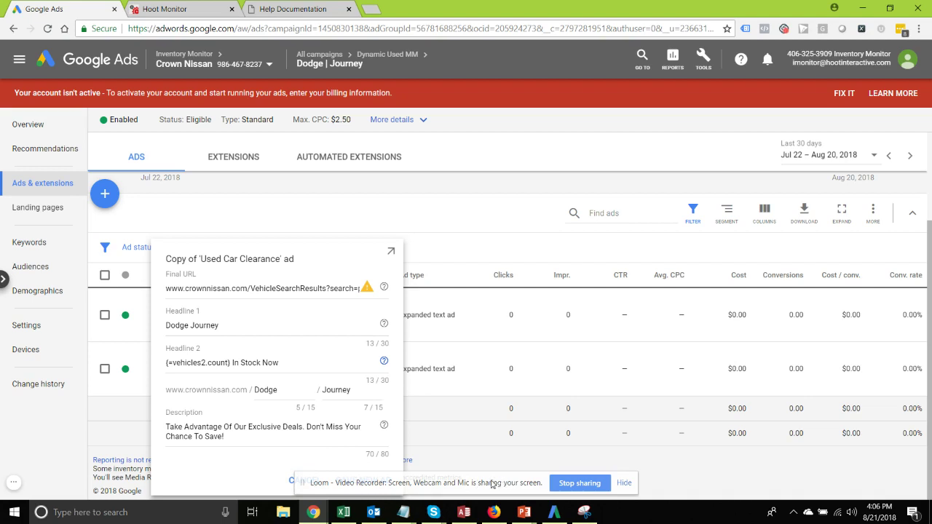
click(624, 483)
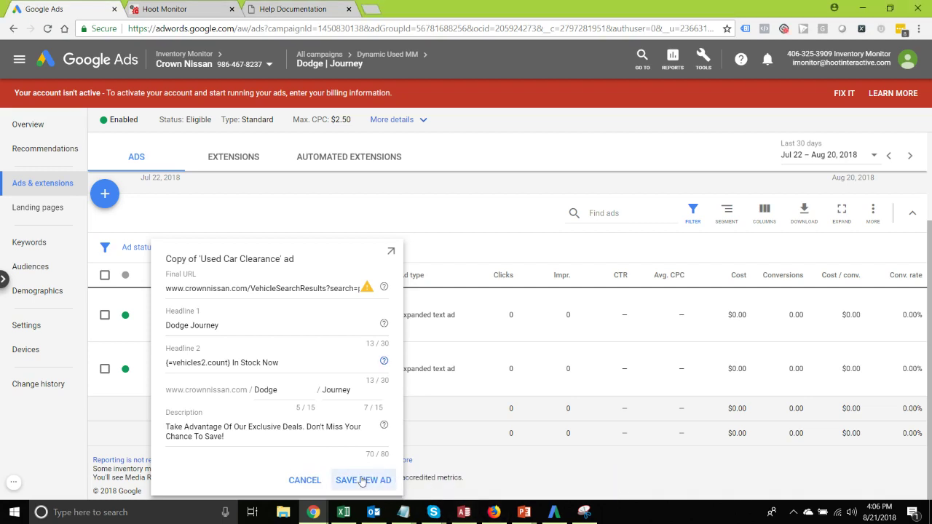
click(362, 480)
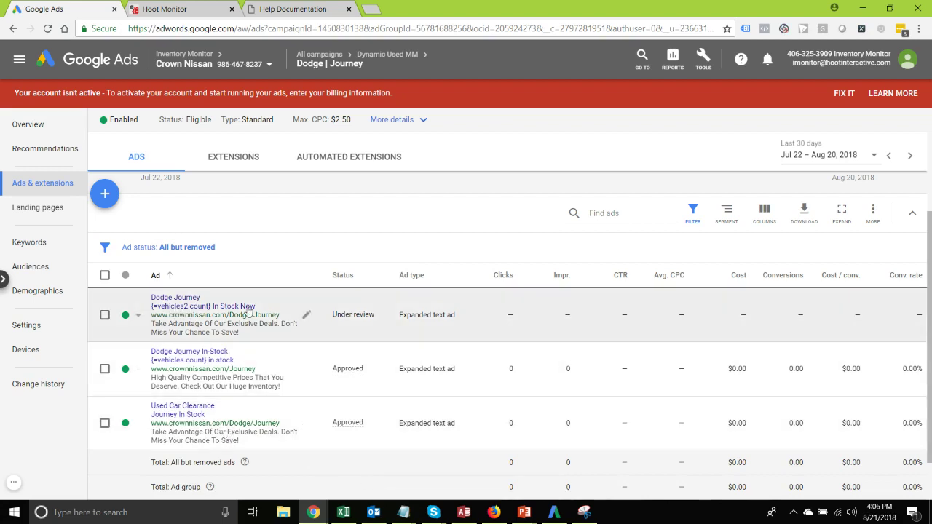
Check the new Dodge Journey ad's preview in the full ad editor, and leave without saving a new version
click(307, 317)
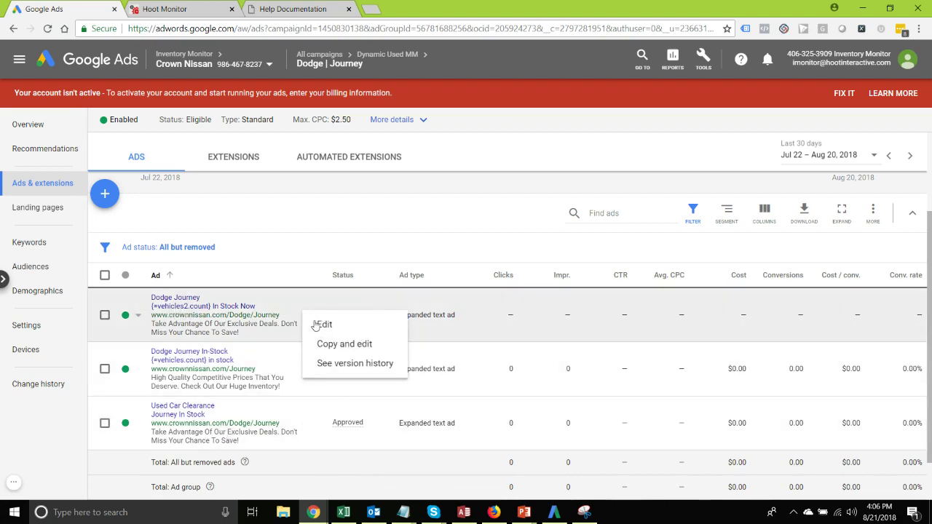
click(324, 325)
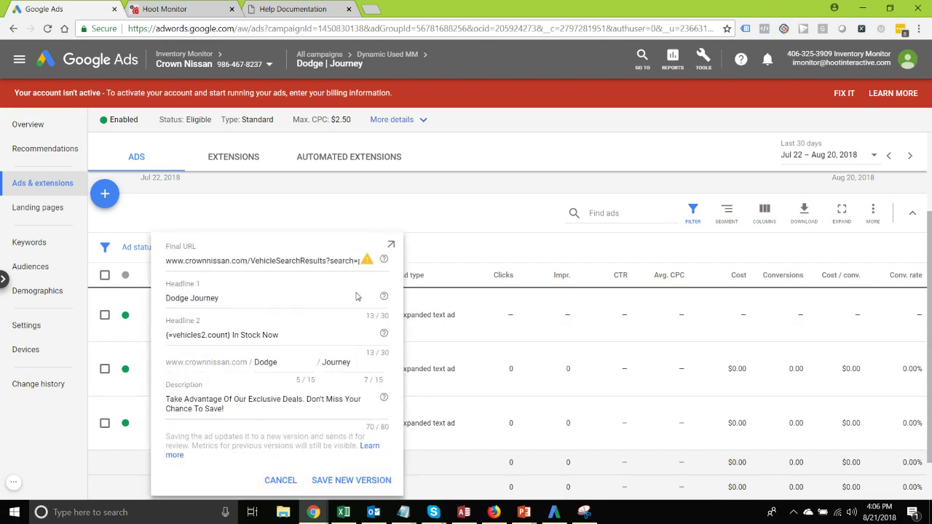
click(390, 248)
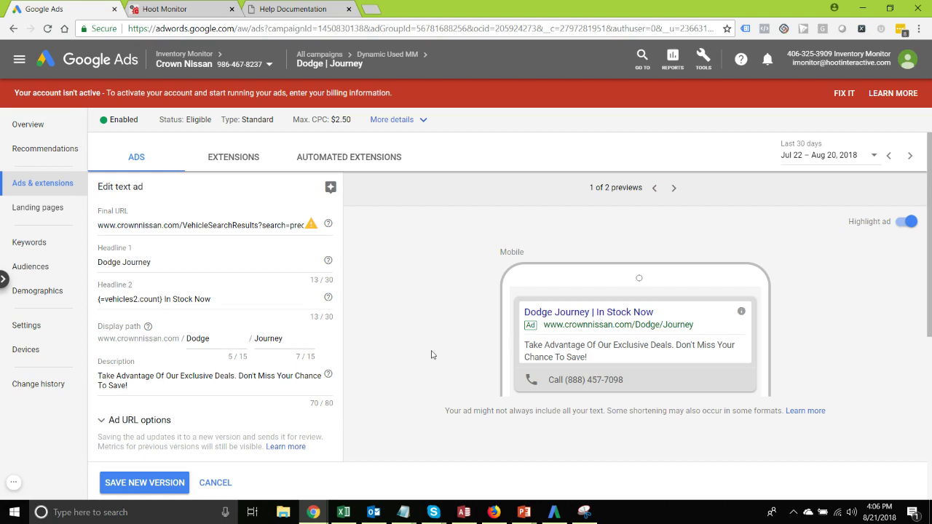
click(215, 484)
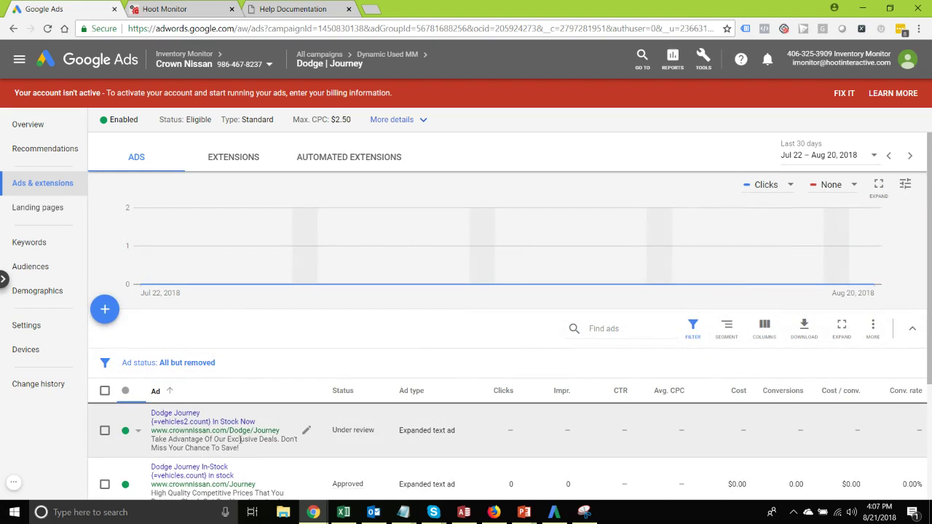
Switch to Hoot Monitor and examine the Ads section of the Bob Thomas Ford - Dynamic New template in Campaign Builder
click(150, 9)
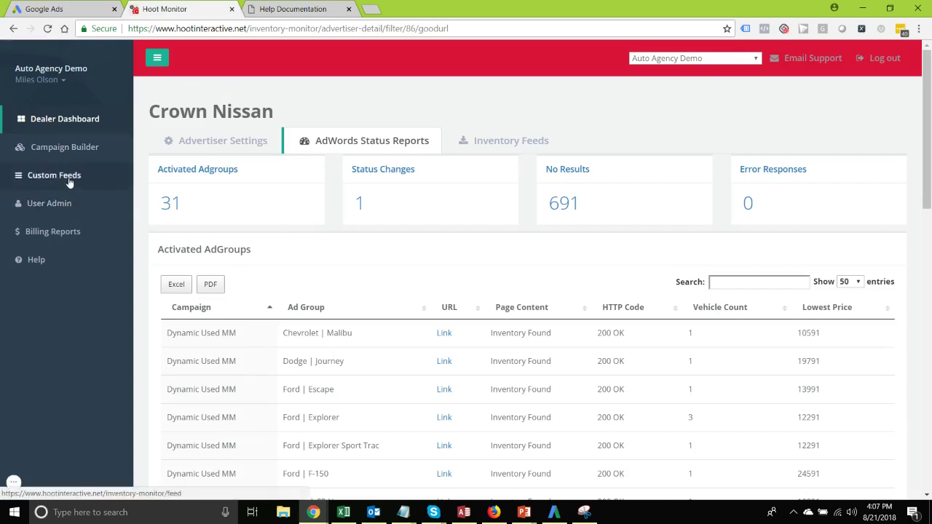
click(57, 146)
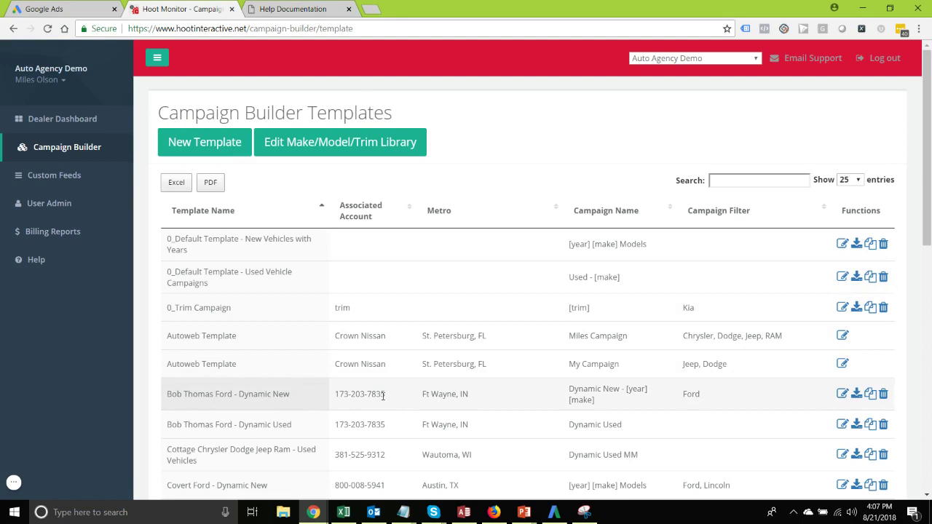
click(843, 394)
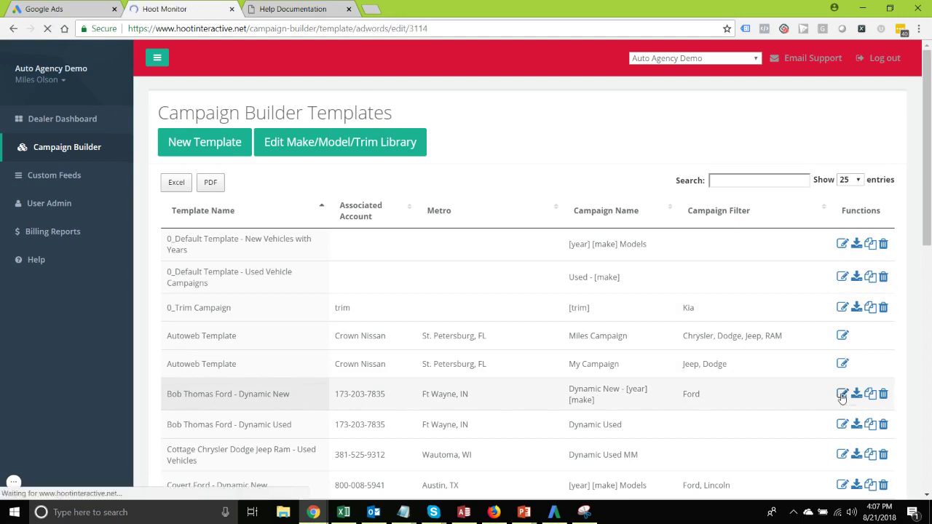
scroll(437, 337, down, 2)
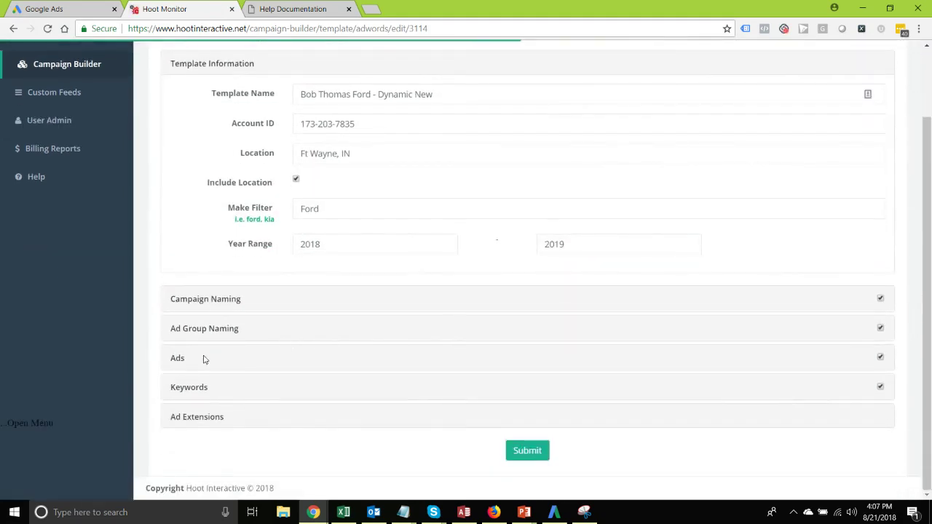
click(177, 359)
scroll(218, 328, down, 3)
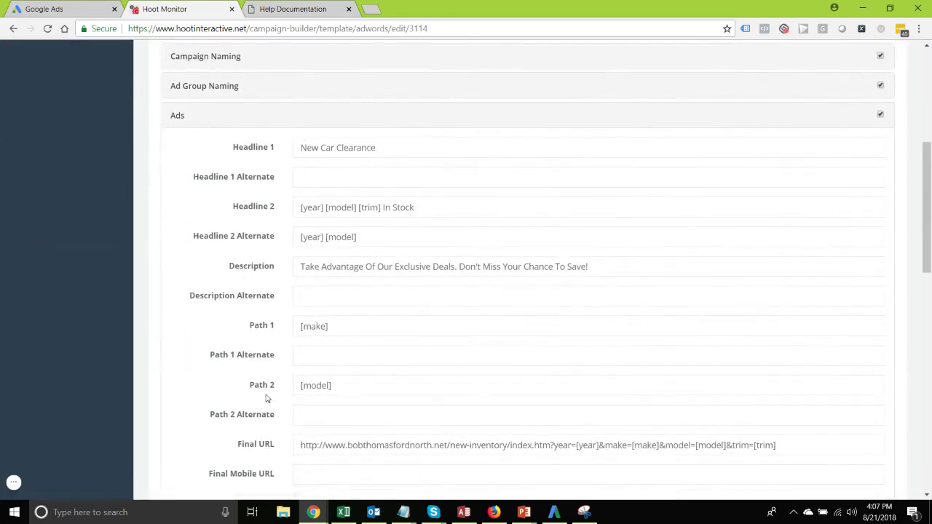
Examine the headlines, alternates, paths and final URLs of both ads in the template, and collapse the Ads section
scroll(266, 383, down, 2)
scroll(260, 370, down, 5)
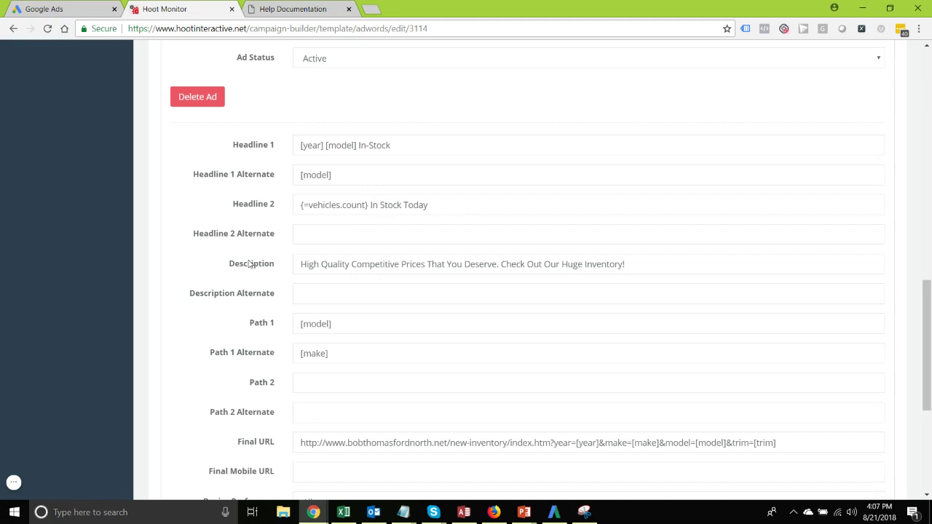
scroll(244, 269, down, 2)
scroll(235, 284, down, 2)
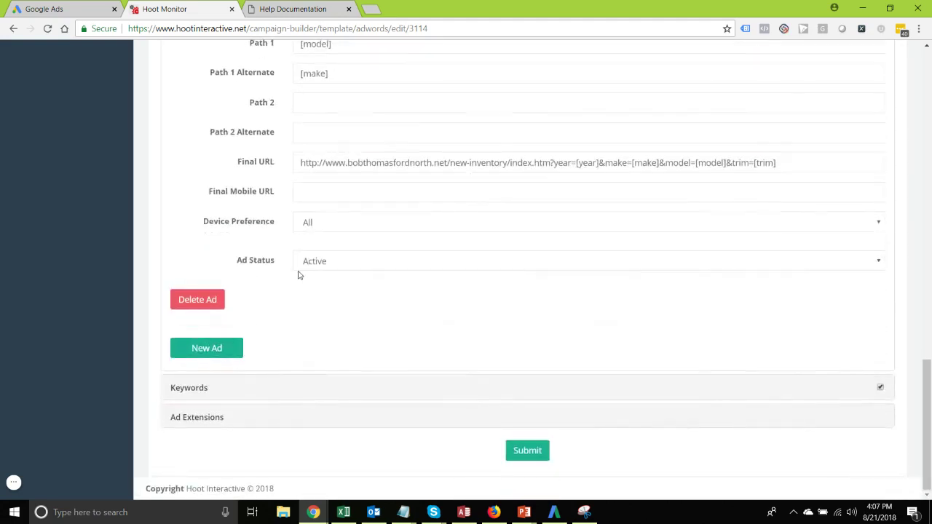
scroll(298, 275, up, 3)
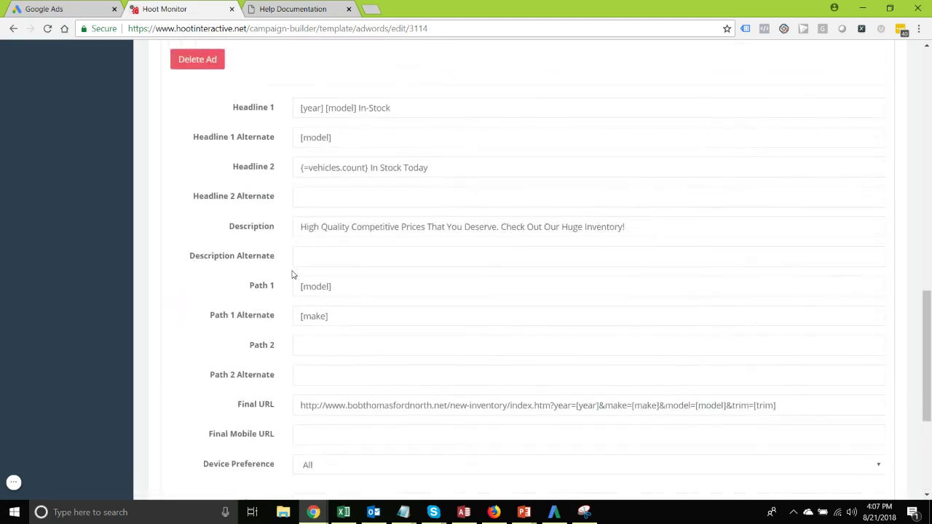
scroll(293, 274, down, 2)
scroll(268, 275, up, 1)
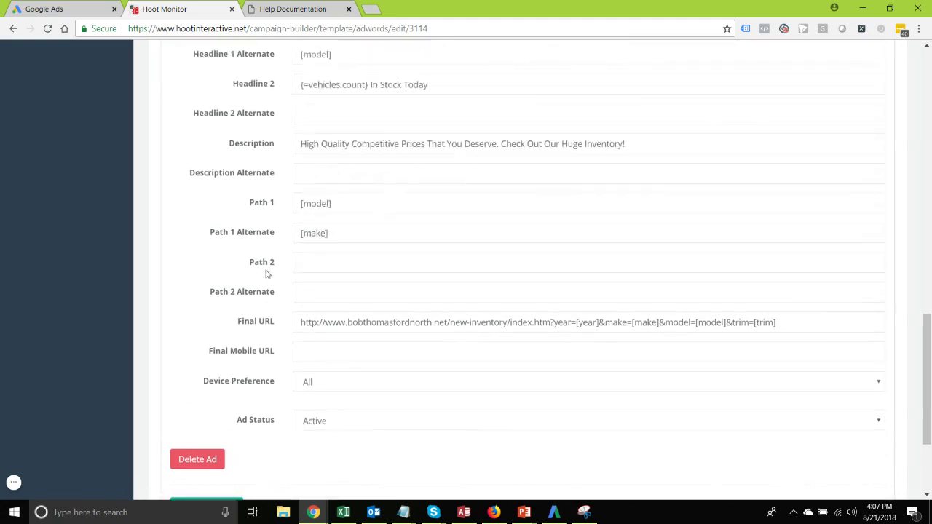
scroll(266, 274, up, 5)
scroll(266, 274, up, 3)
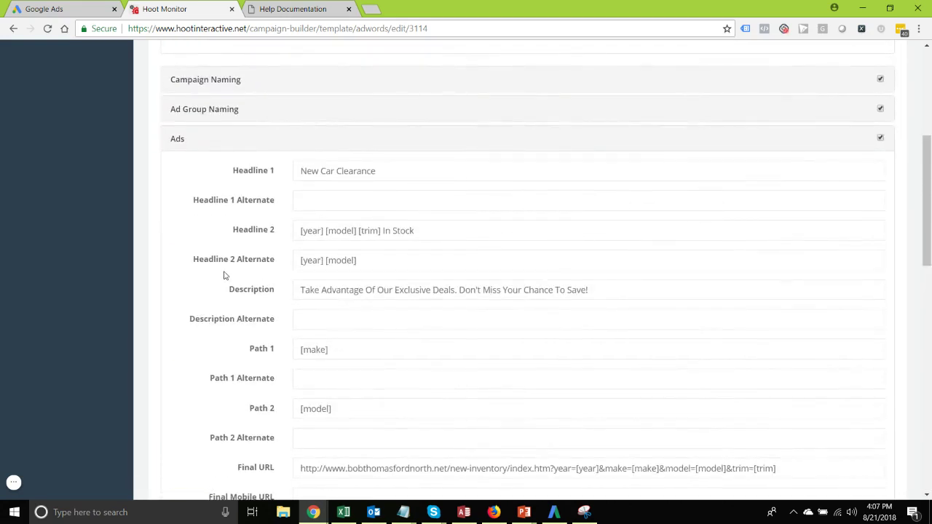
scroll(224, 275, up, 3)
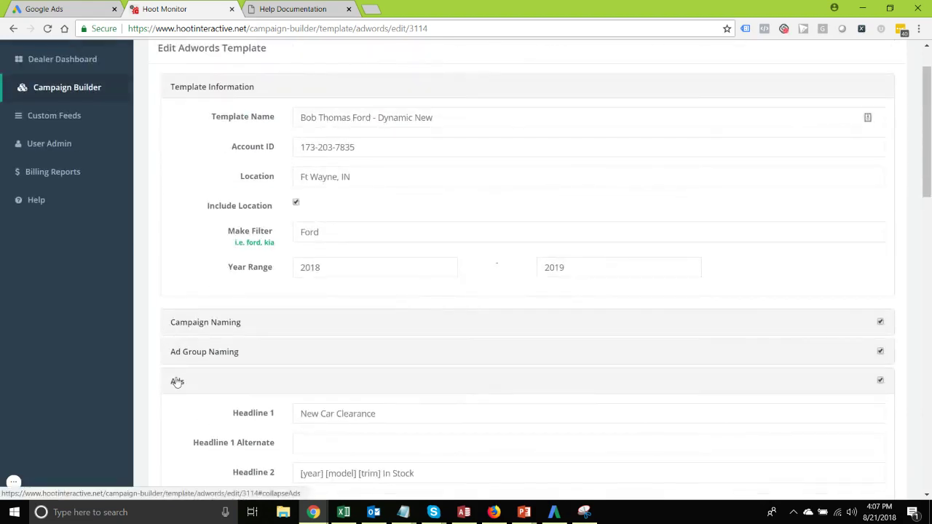
click(177, 381)
scroll(145, 280, up, 1)
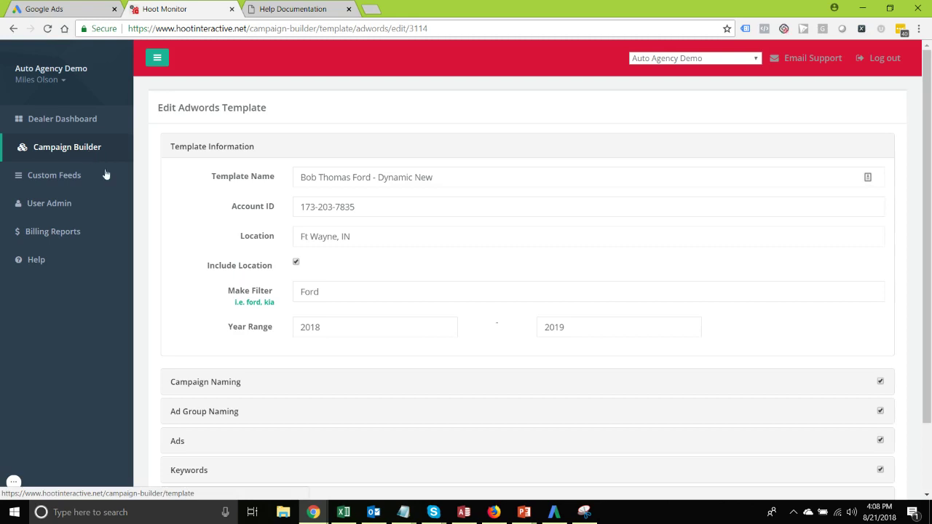
scroll(168, 252, down, 1)
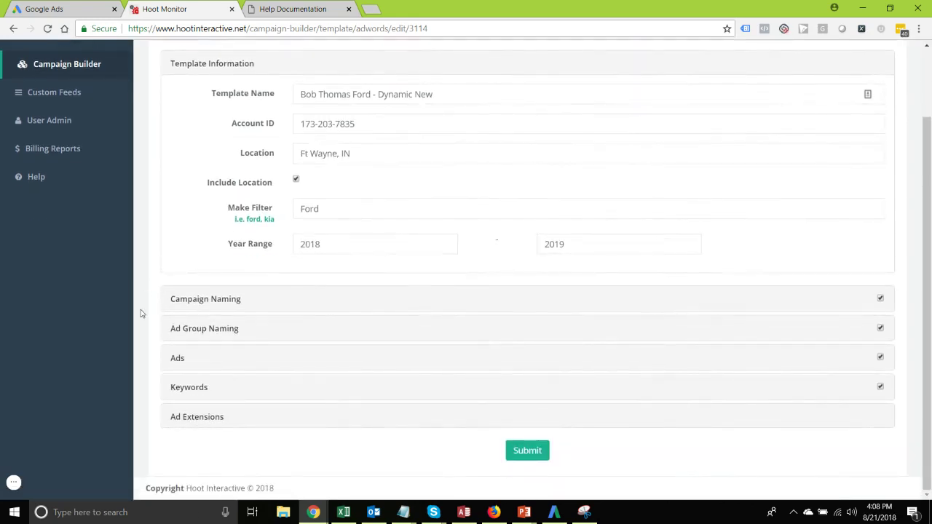
Reopen the template's Ads section and review the second ad's fields, including its customizer-based Headline 2, against the first ad
click(178, 358)
scroll(178, 292, down, 1)
scroll(177, 289, down, 6)
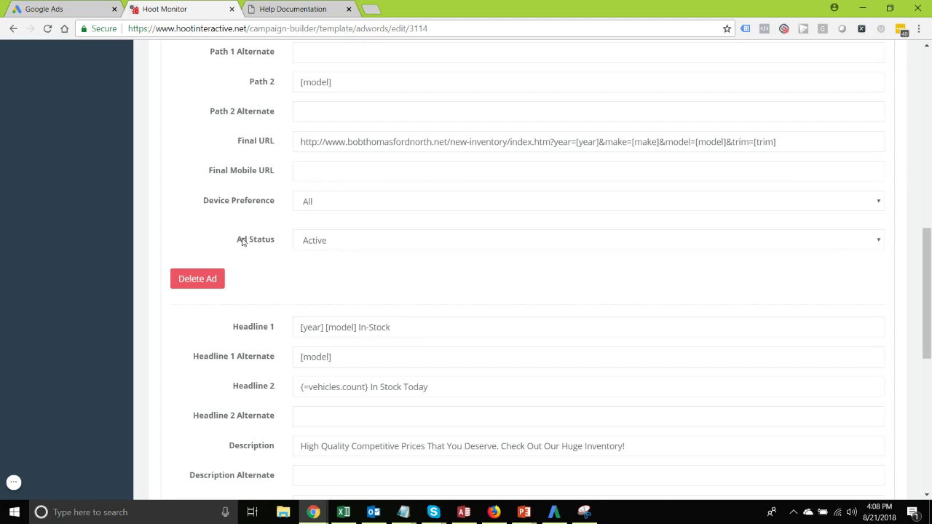
scroll(243, 242, up, 3)
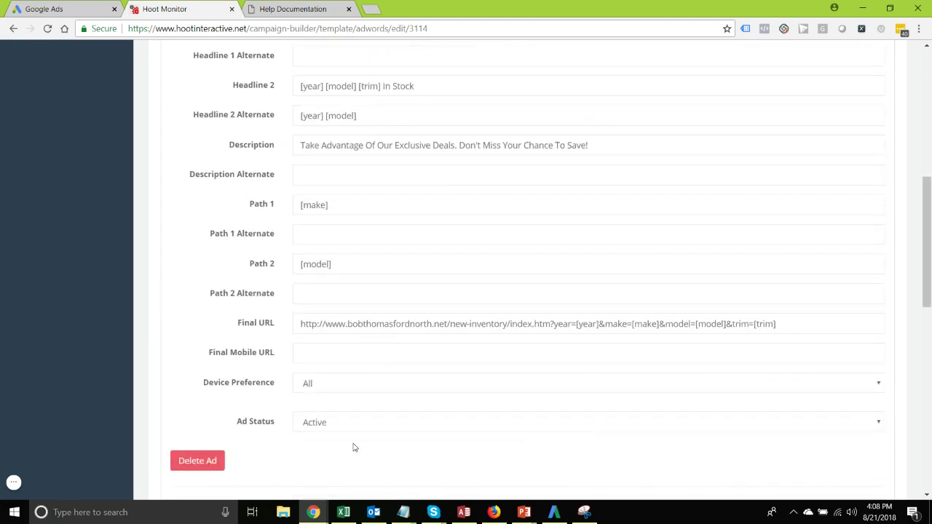
scroll(354, 447, down, 2)
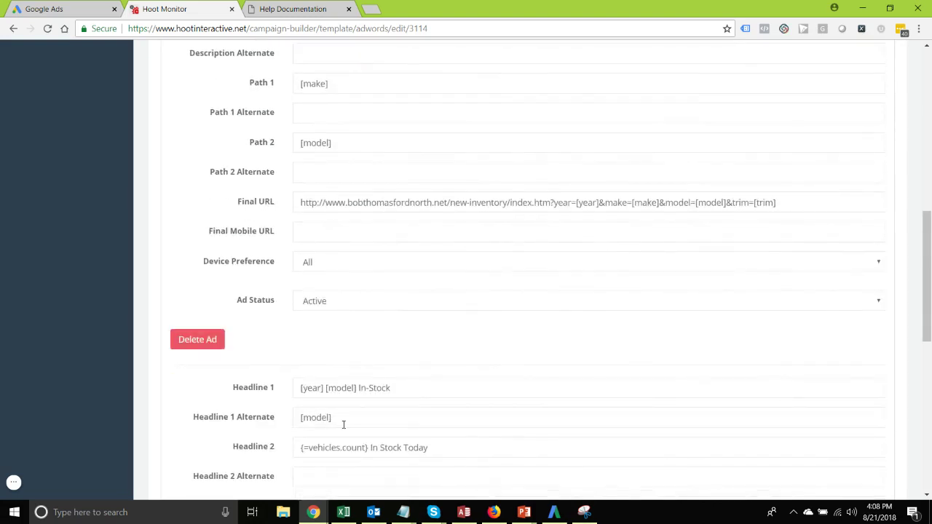
scroll(344, 424, down, 2)
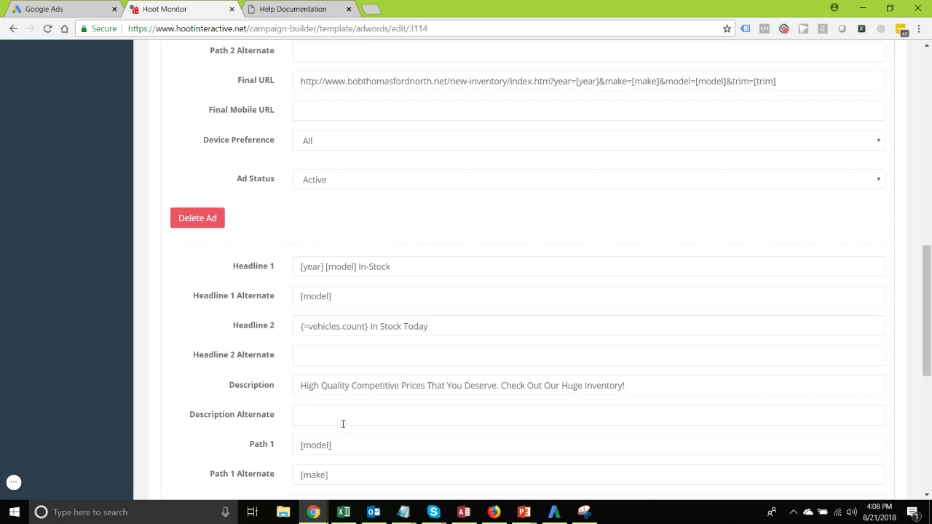
Switch to Google Ads, set the Dodge Journey ad's Headline 2 to "{=vehicles2.count:Many} In Stock Now", and save the new version
click(86, 11)
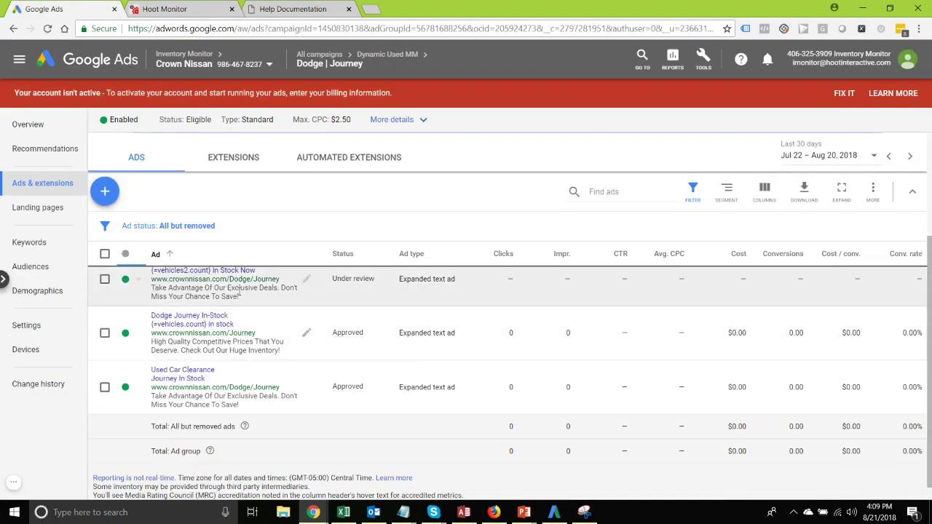
scroll(291, 371, down, 1)
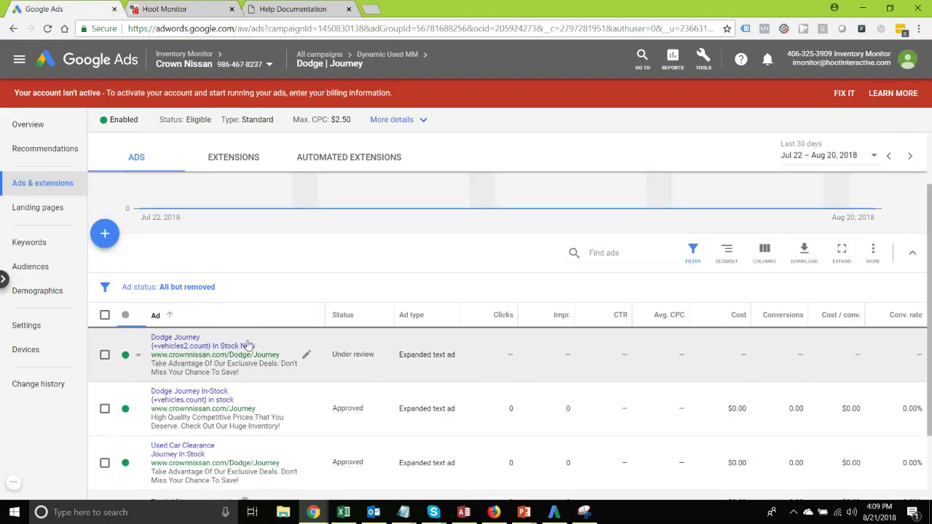
click(306, 355)
click(326, 366)
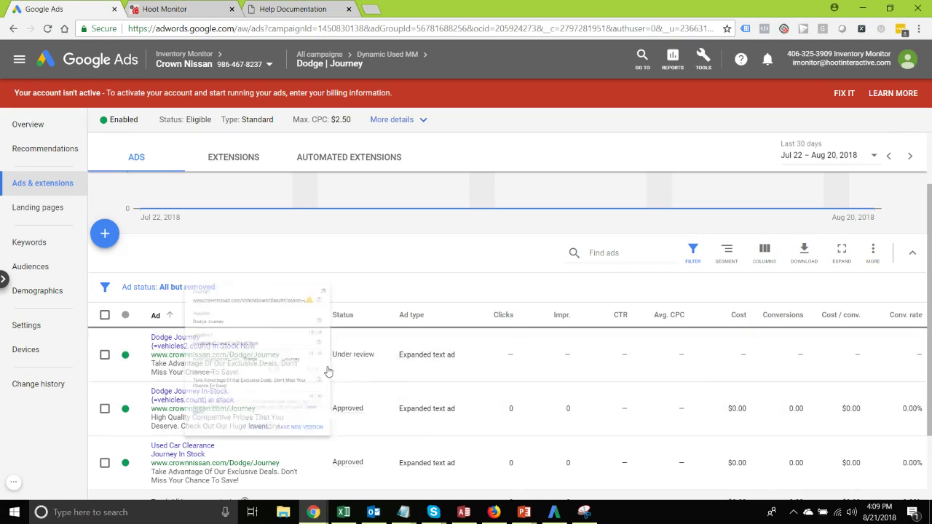
click(228, 335)
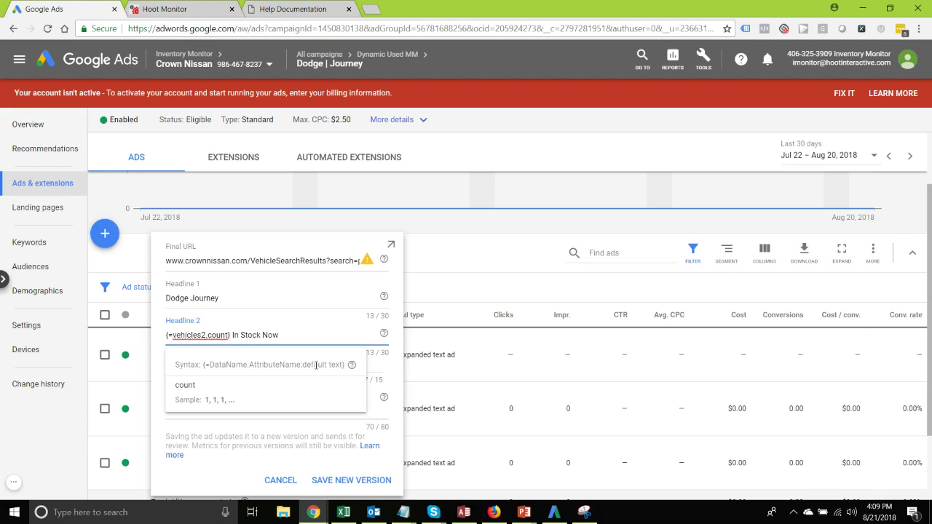
text(:Many)
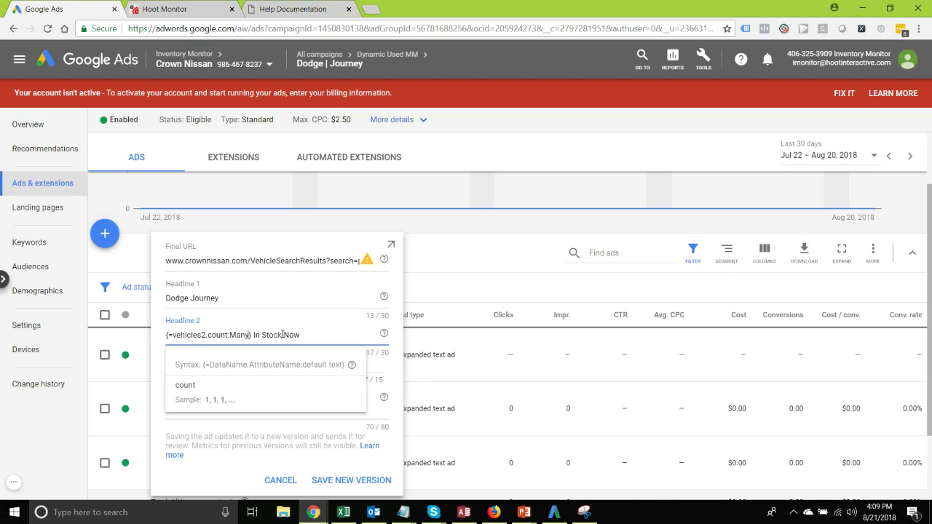
click(248, 366)
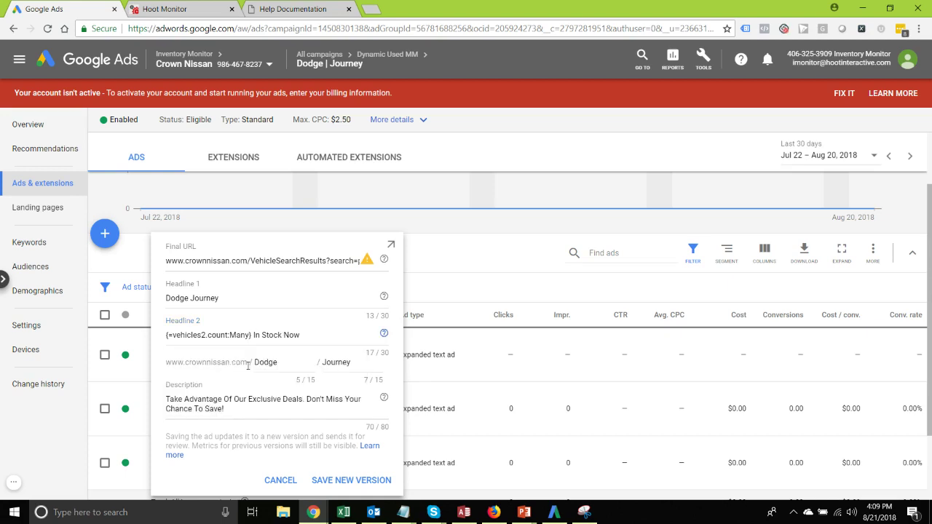
click(312, 482)
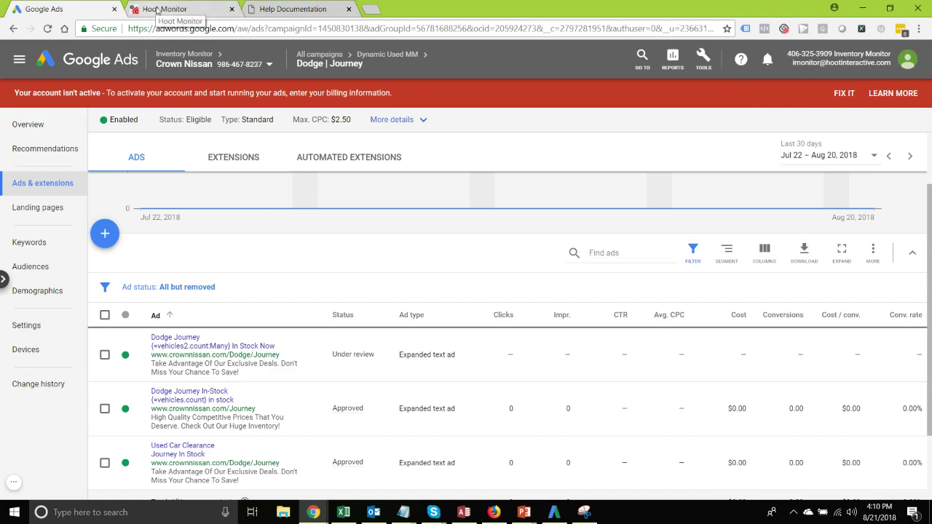
Look back over the ad template in Hoot Monitor, and return to Google Ads to open the business data feeds
click(157, 11)
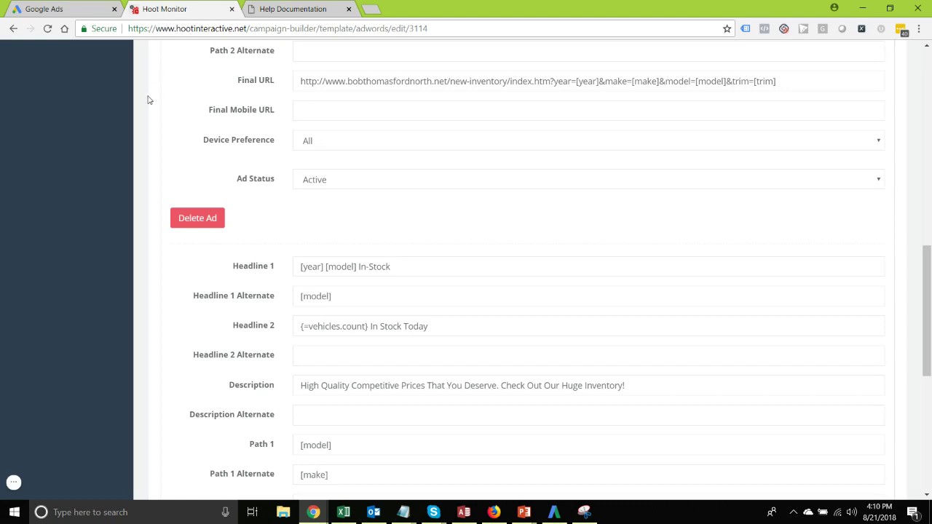
scroll(201, 109, up, 8)
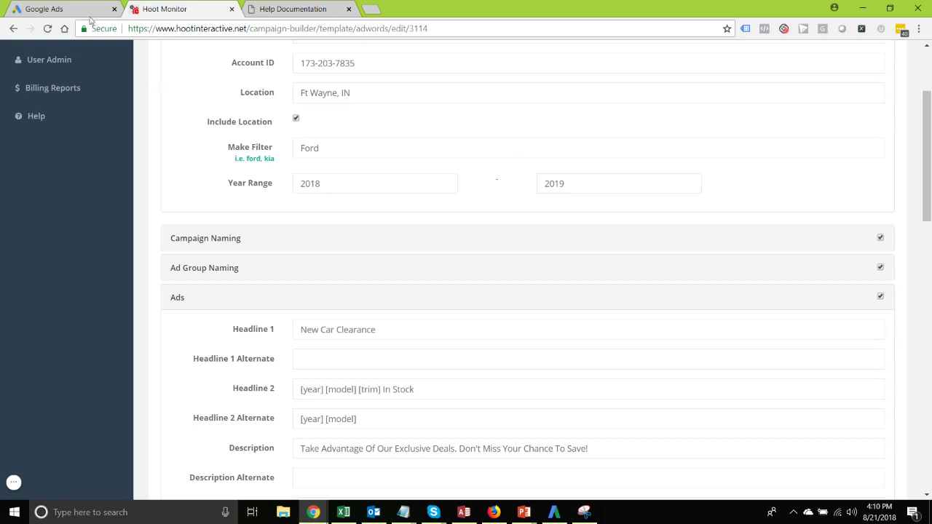
click(90, 16)
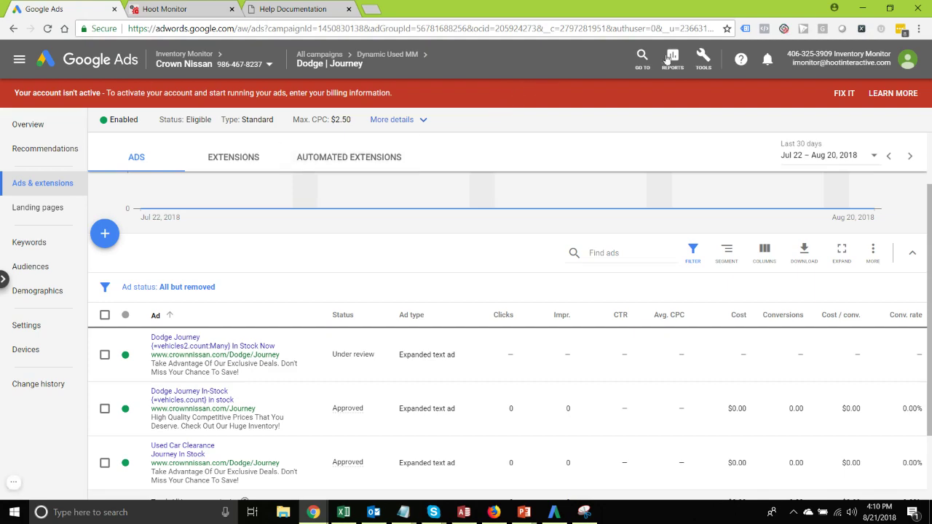
click(701, 63)
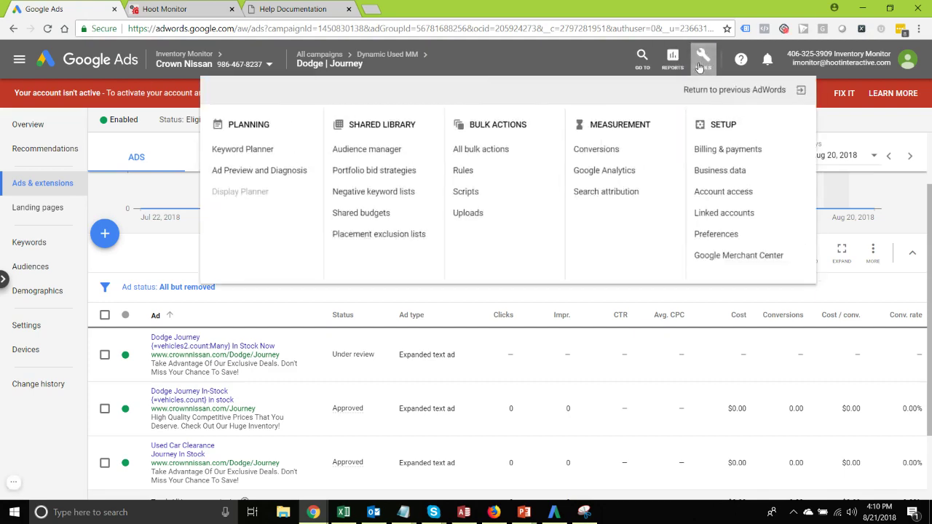
click(711, 173)
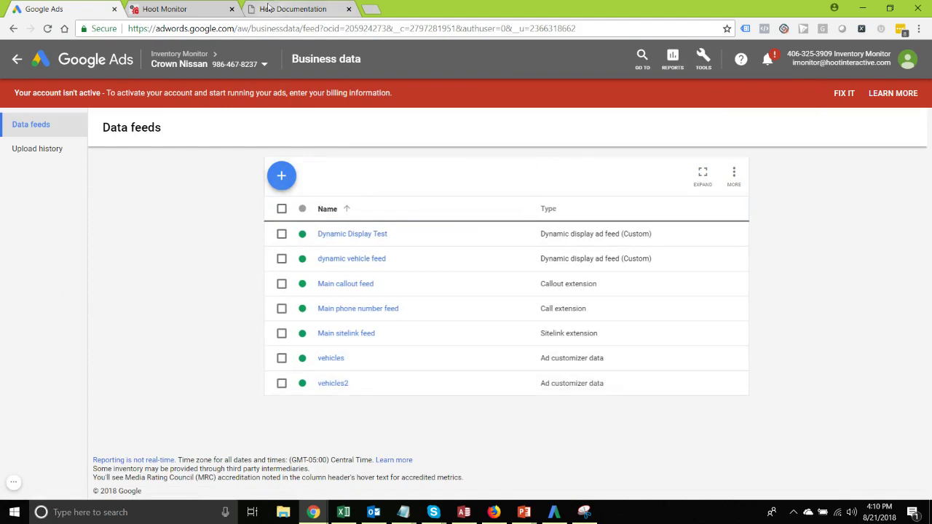
Compare the {=vehicles.count} reference in the Hoot Monitor template's second ad with the vehicles feed name in Google Ads
click(194, 7)
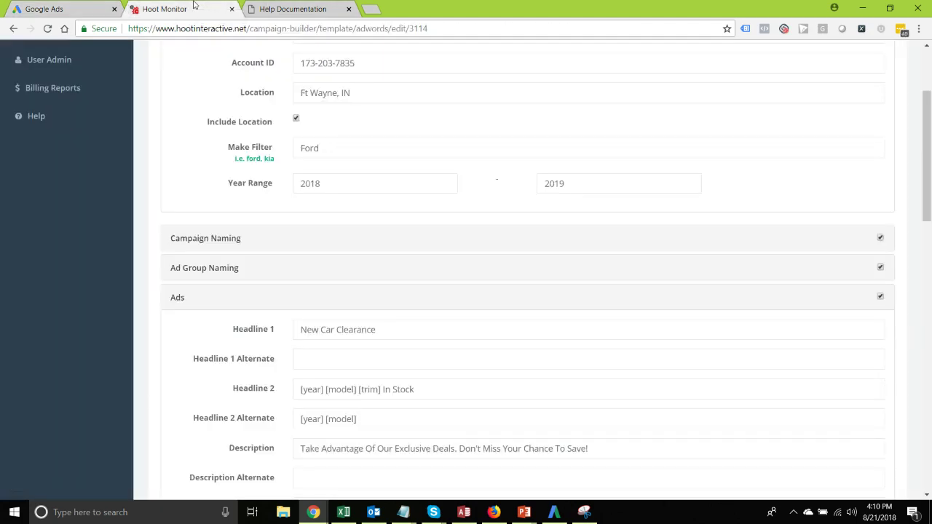
scroll(323, 294, down, 2)
scroll(271, 236, up, 2)
scroll(271, 236, down, 8)
drag(298, 267, 379, 266)
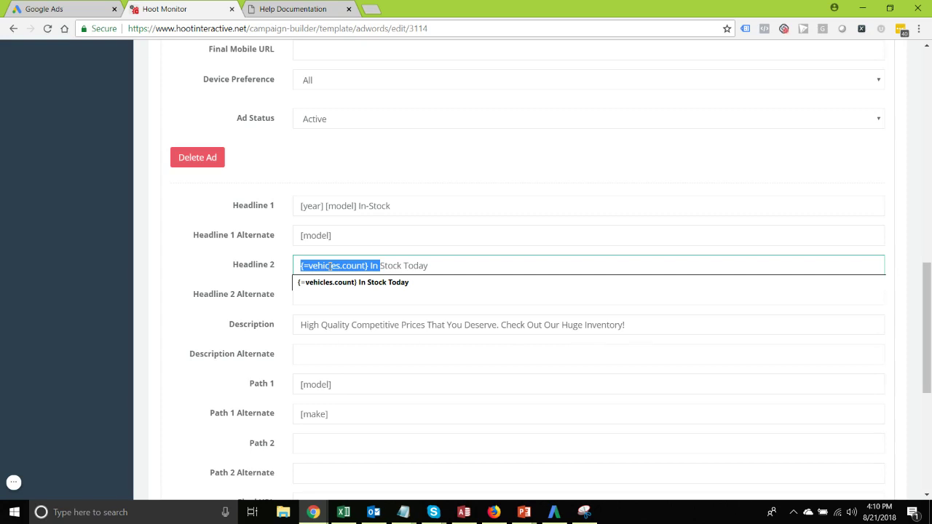
click(76, 14)
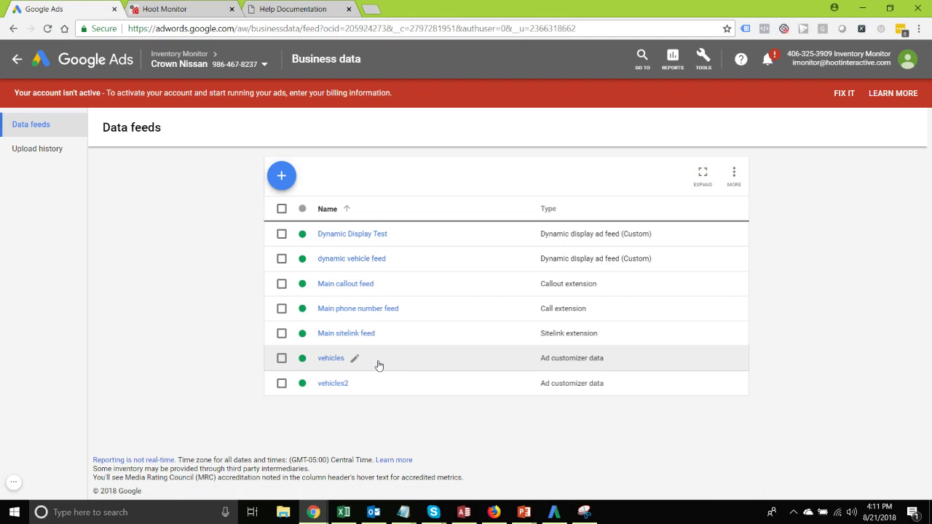
click(206, 9)
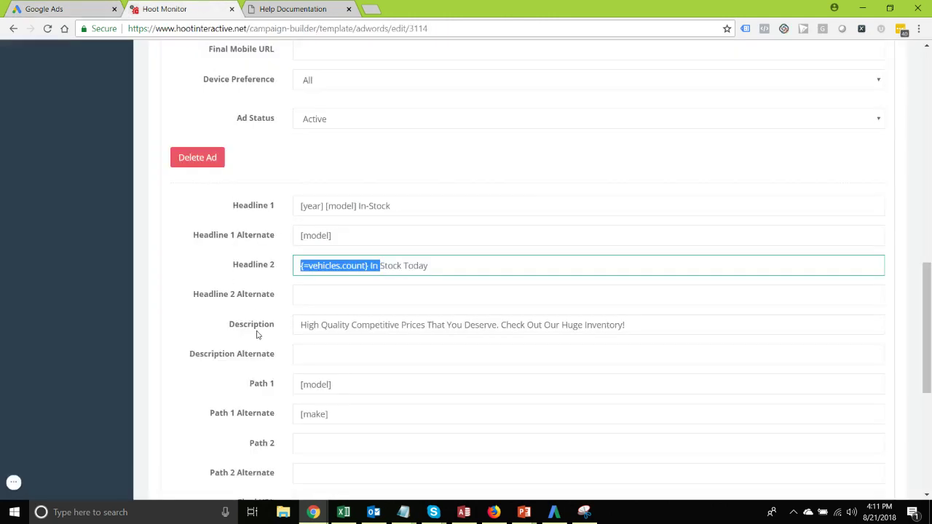
scroll(264, 245, up, 3)
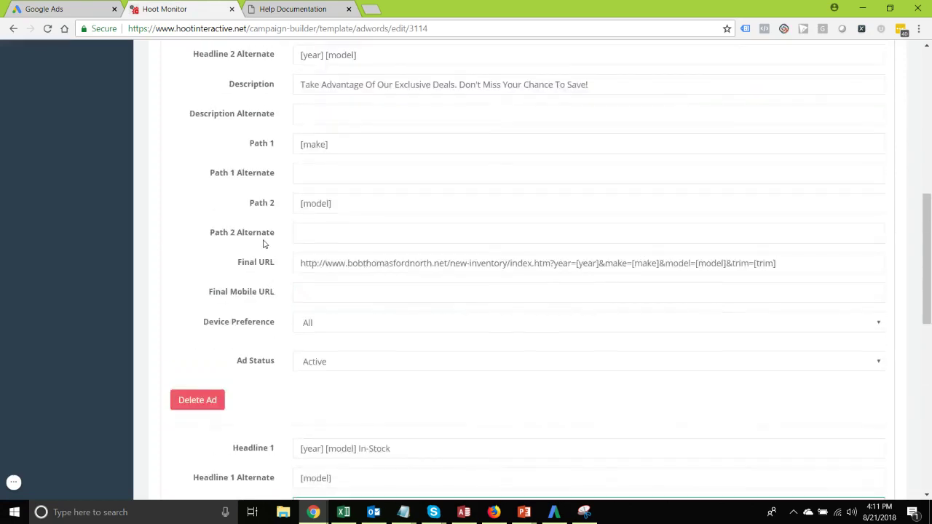
scroll(264, 244, up, 3)
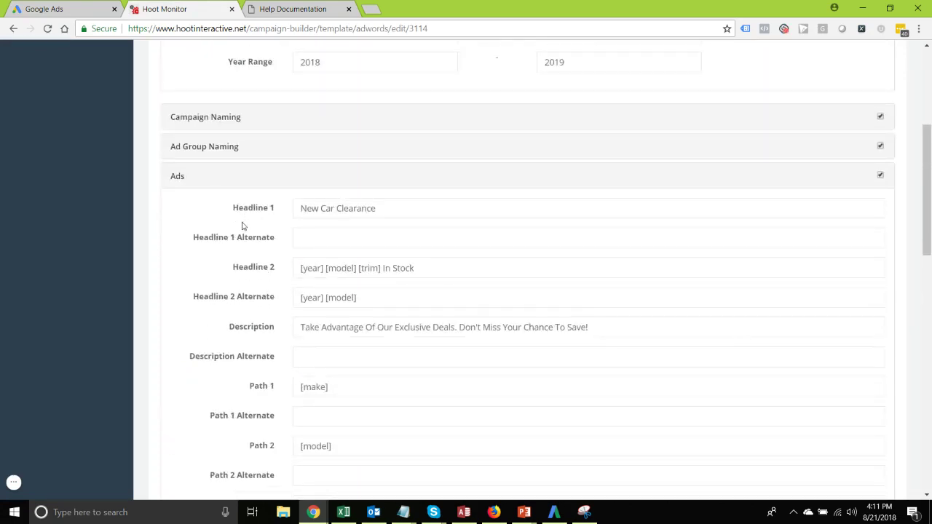
scroll(243, 226, up, 4)
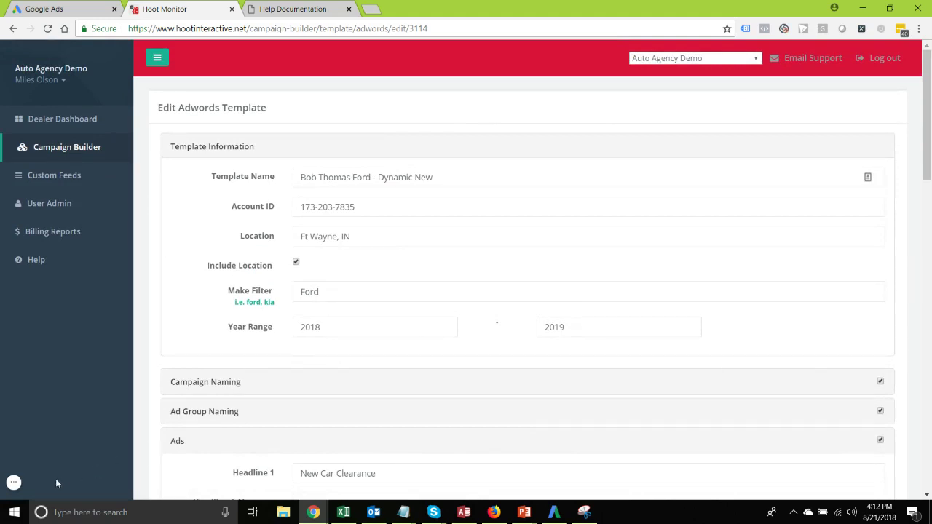
mouse_move(14, 482)
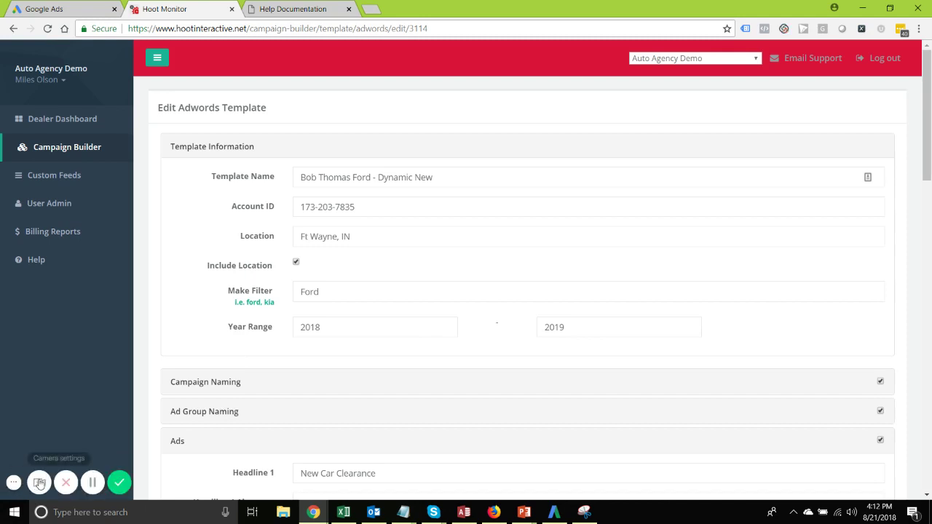